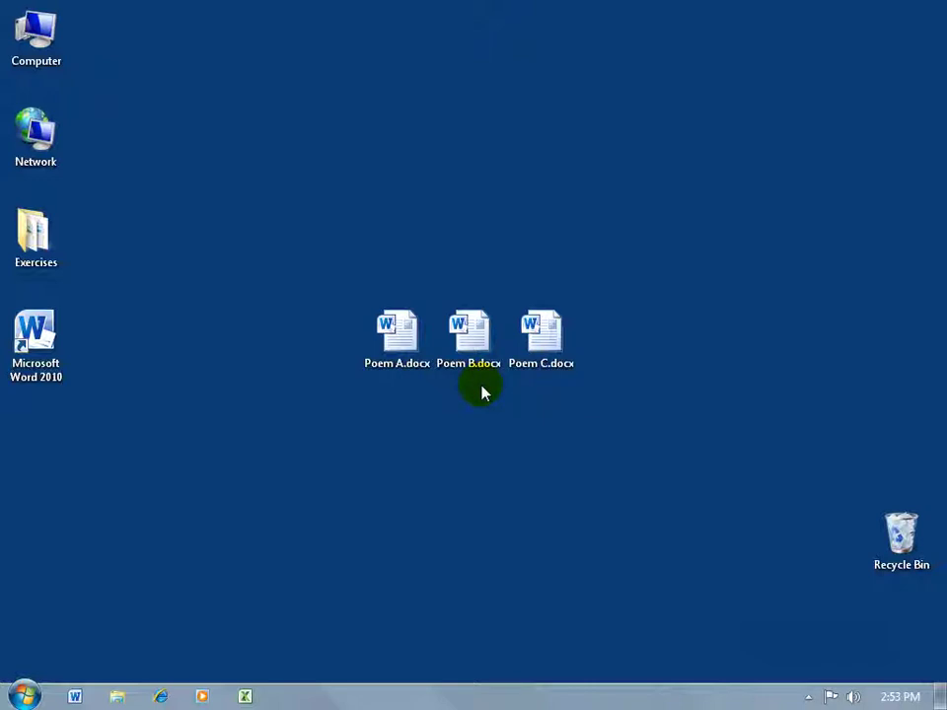
- Open Poem A.docx and Poem B.docx from the desktop
double_click(414, 340)
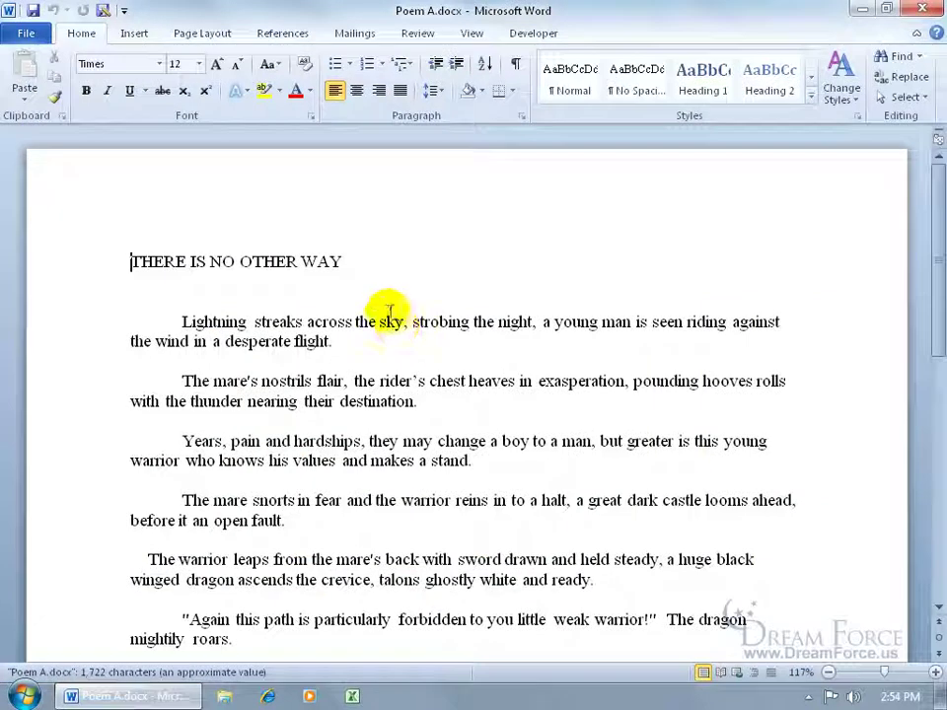
click(24, 26)
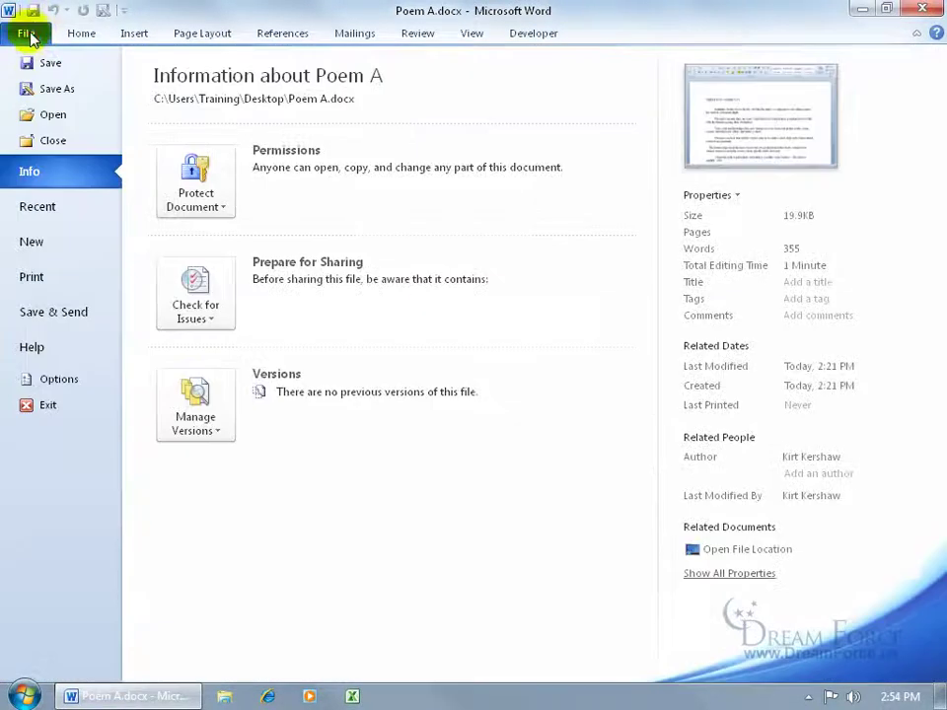
click(53, 114)
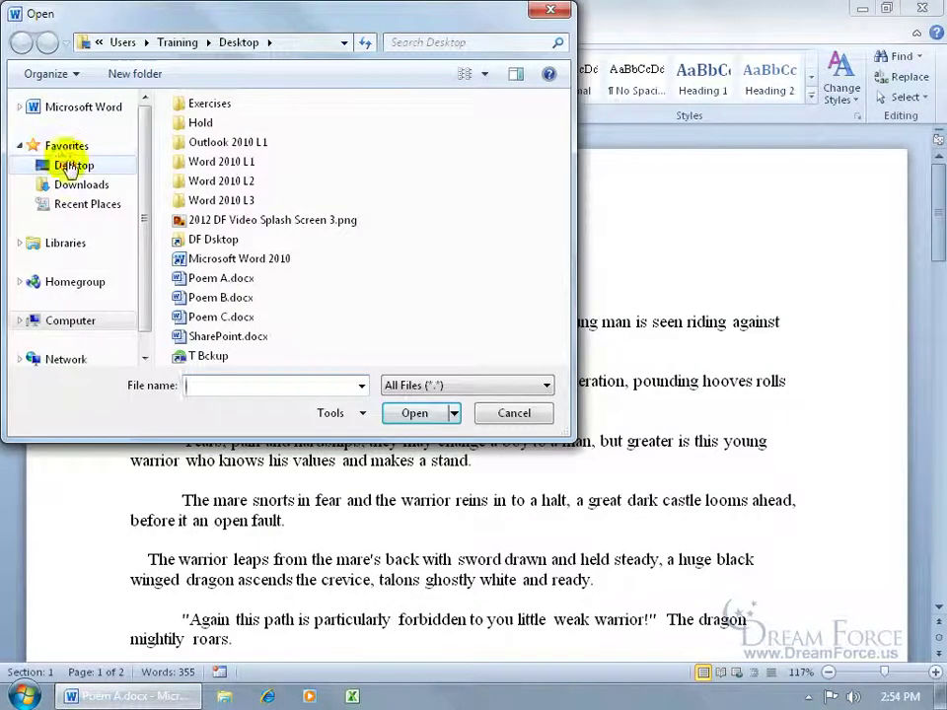
click(71, 164)
double_click(414, 127)
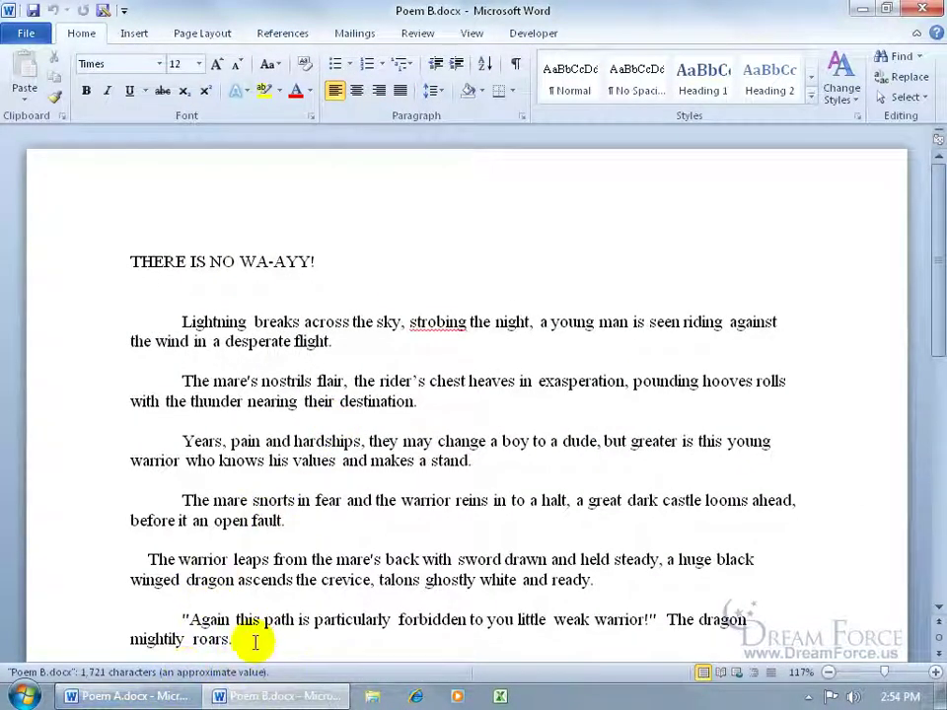
- Arrange the two poem windows one above the other and line up their titles and opening lines for comparison
click(156, 695)
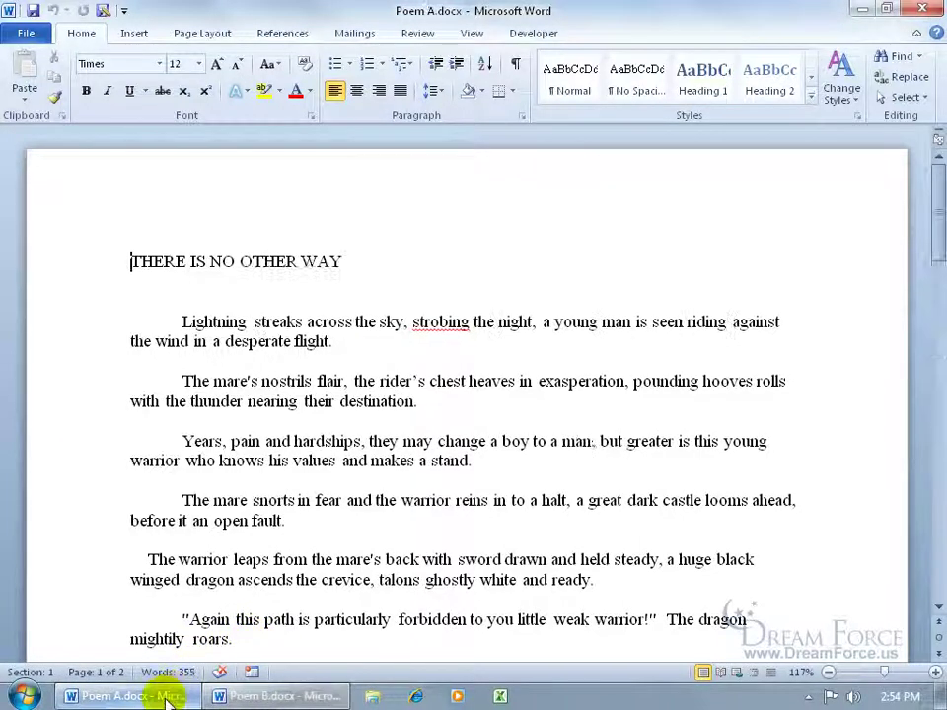
click(246, 696)
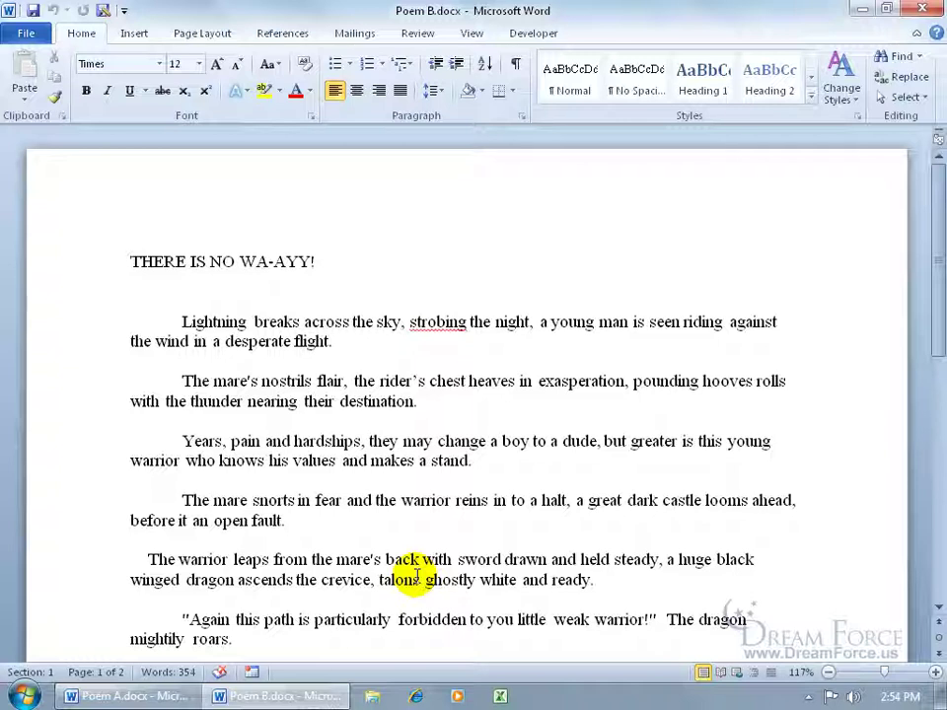
click(473, 34)
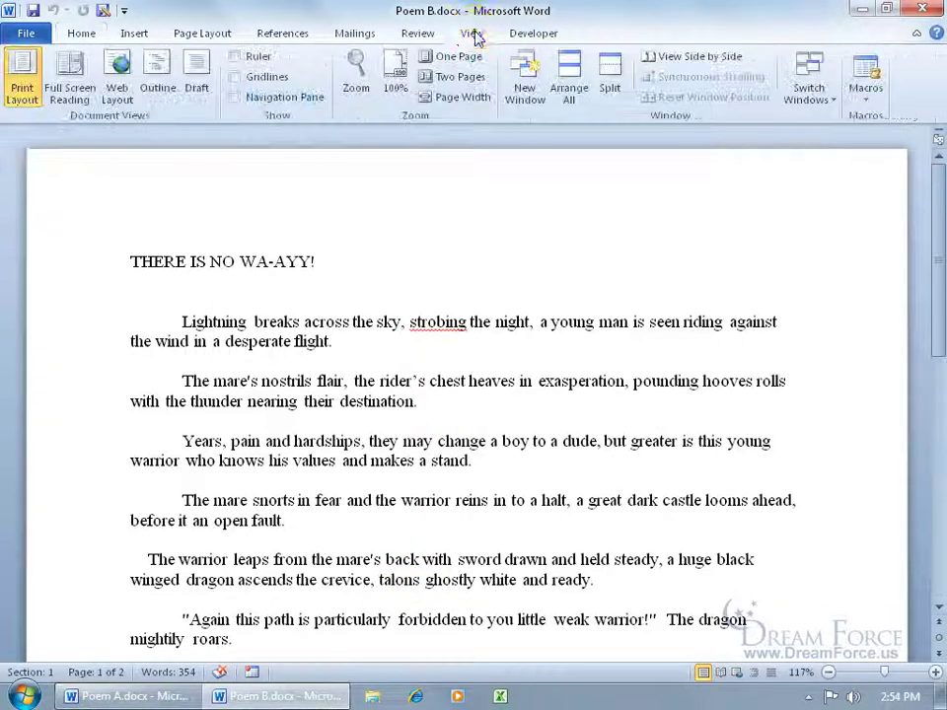
click(569, 79)
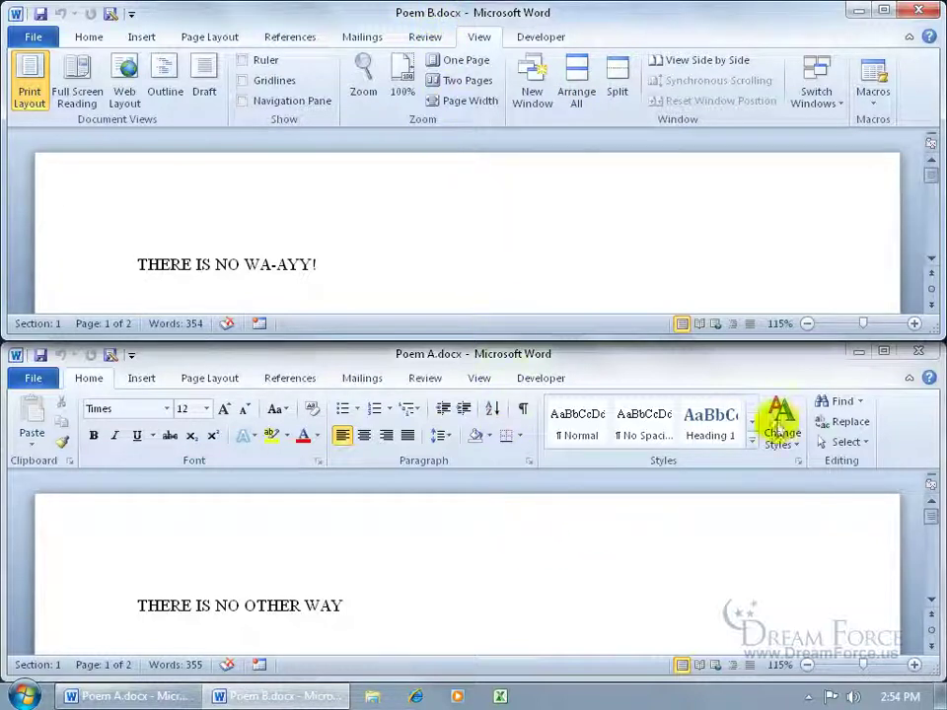
click(930, 258)
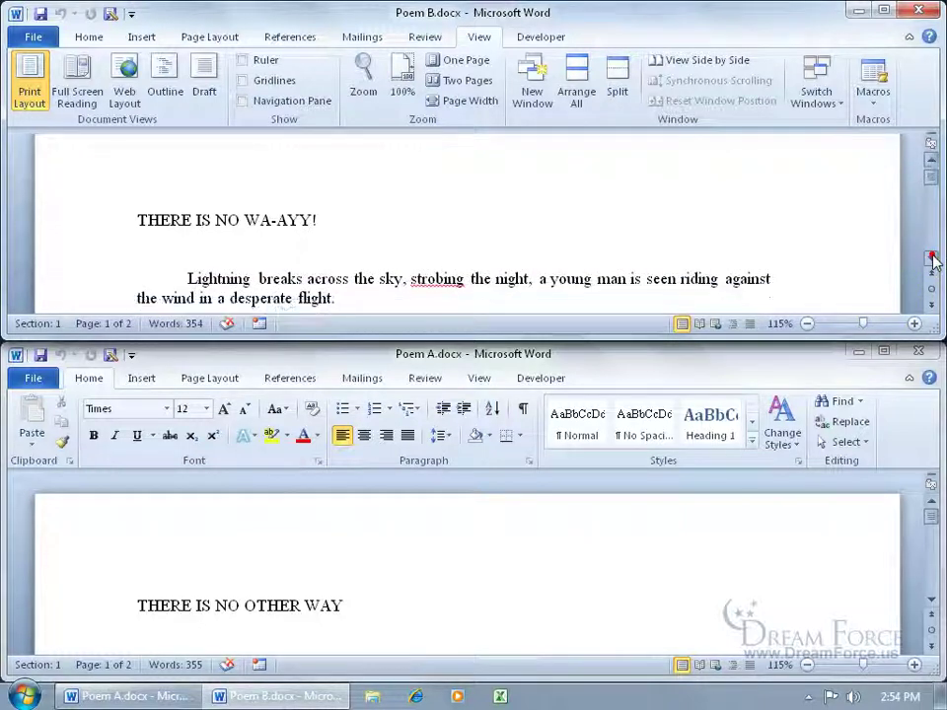
click(931, 599)
click(930, 599)
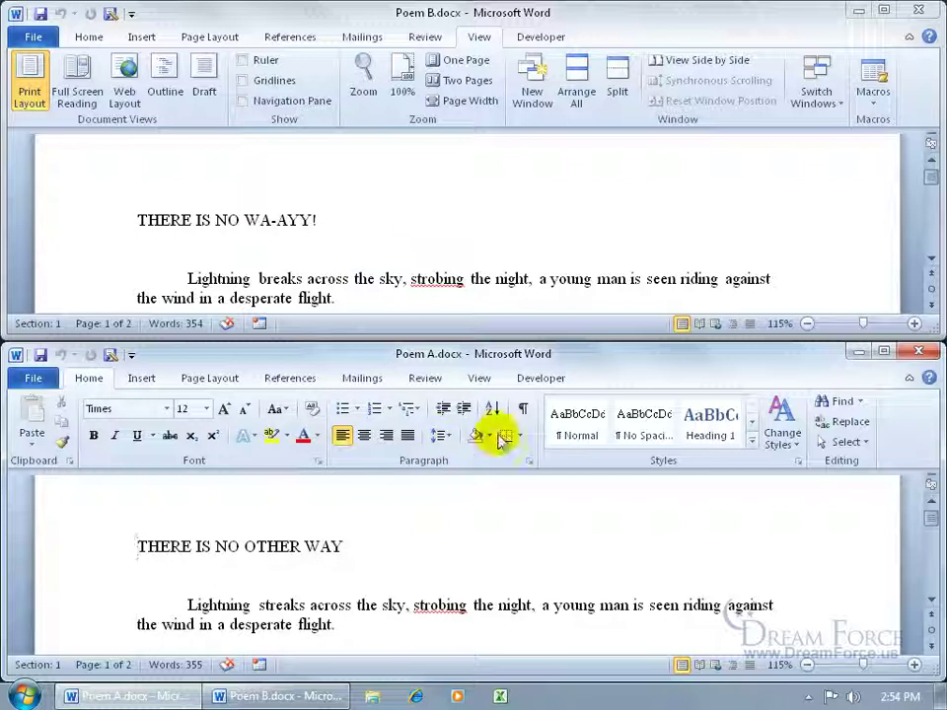
- Close Poem B.docx and maximize the Poem A.docx window
click(917, 10)
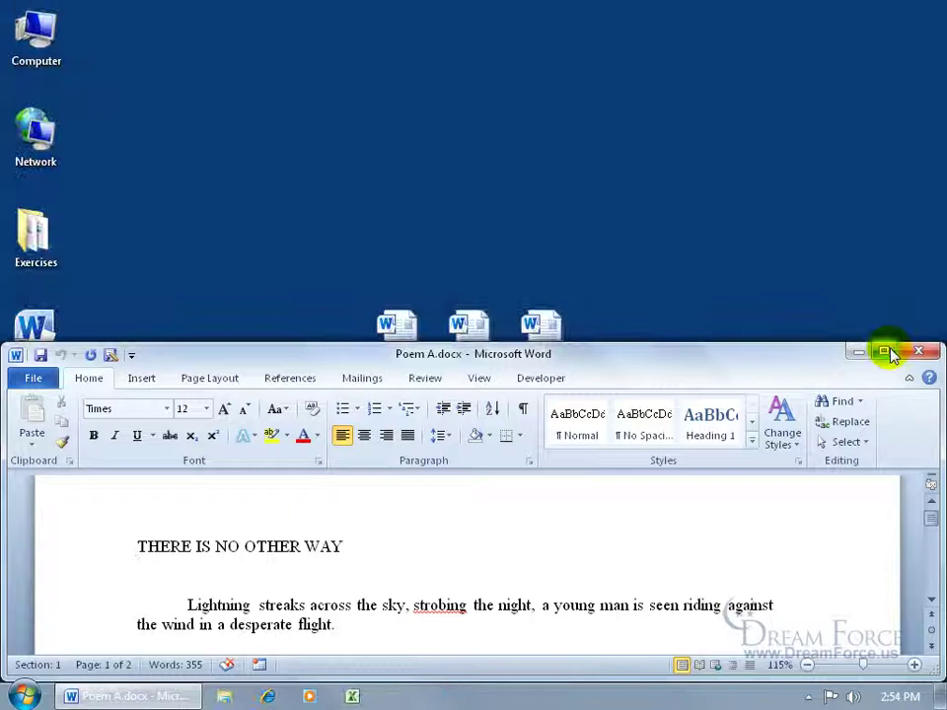
click(886, 352)
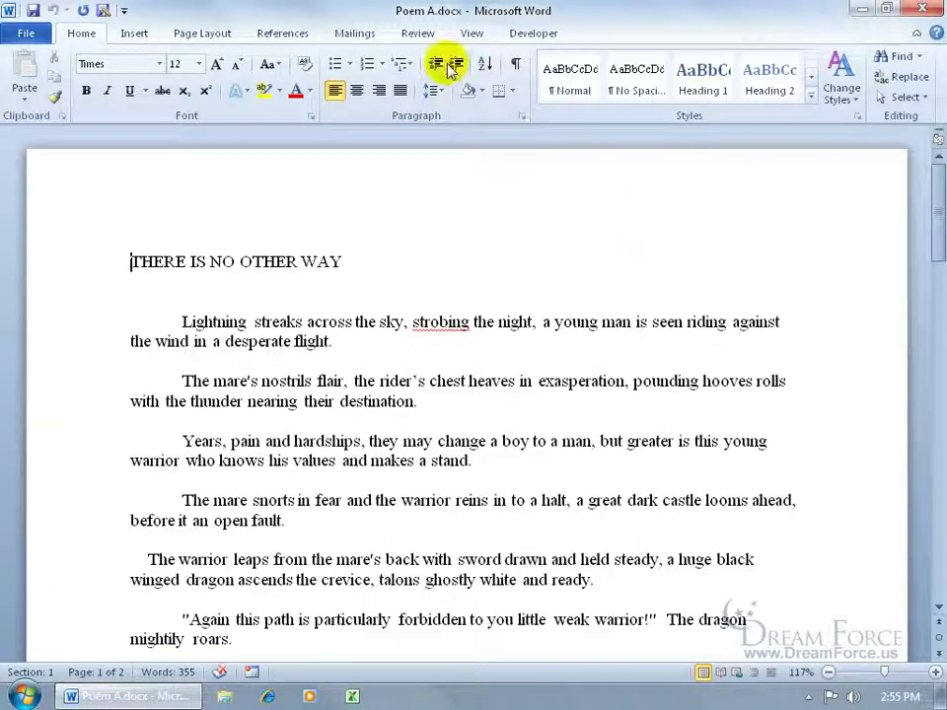
- Start a comparison of two document versions with Poem A.docx from the desktop as the original document
click(418, 34)
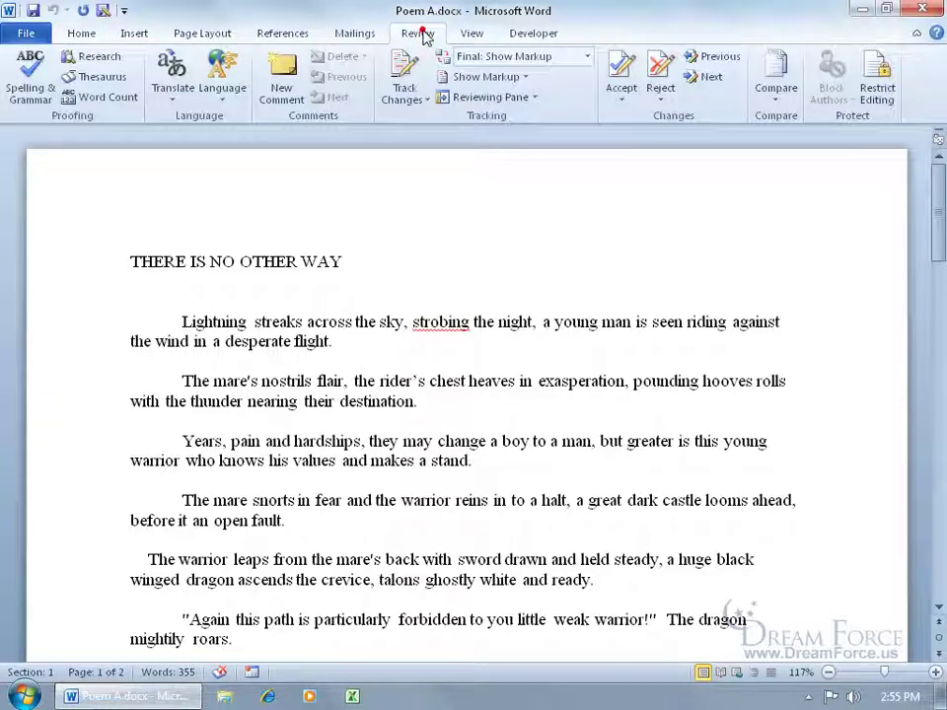
click(775, 94)
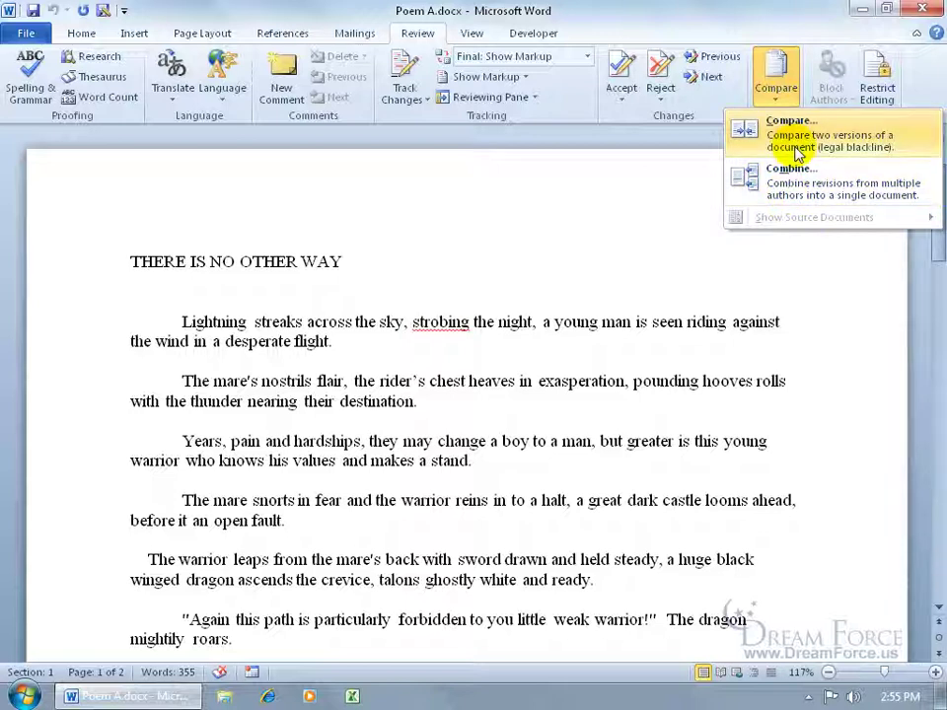
click(795, 148)
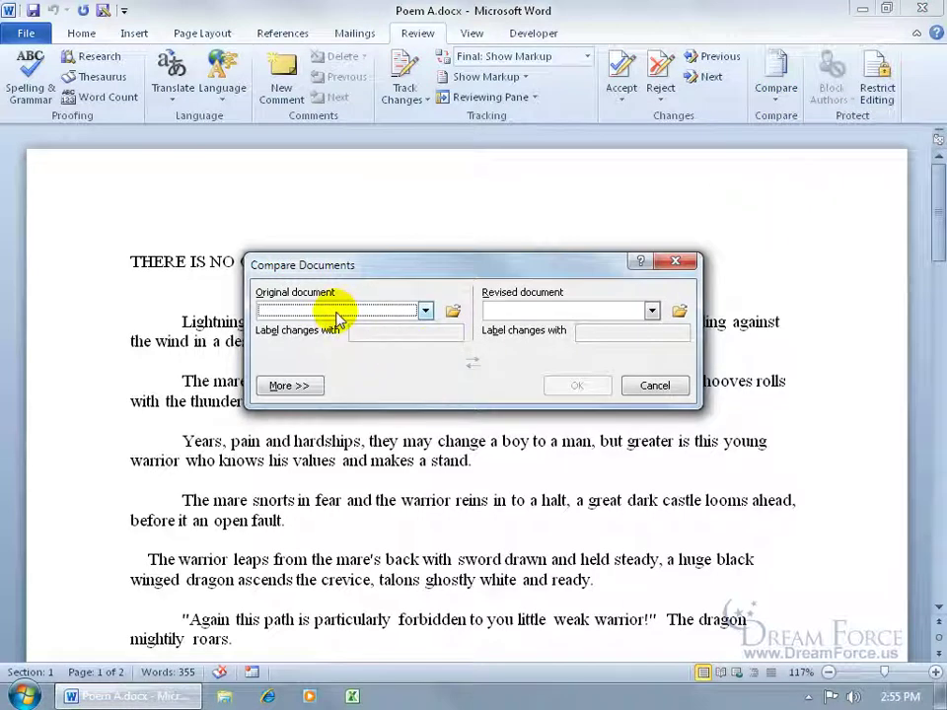
click(455, 313)
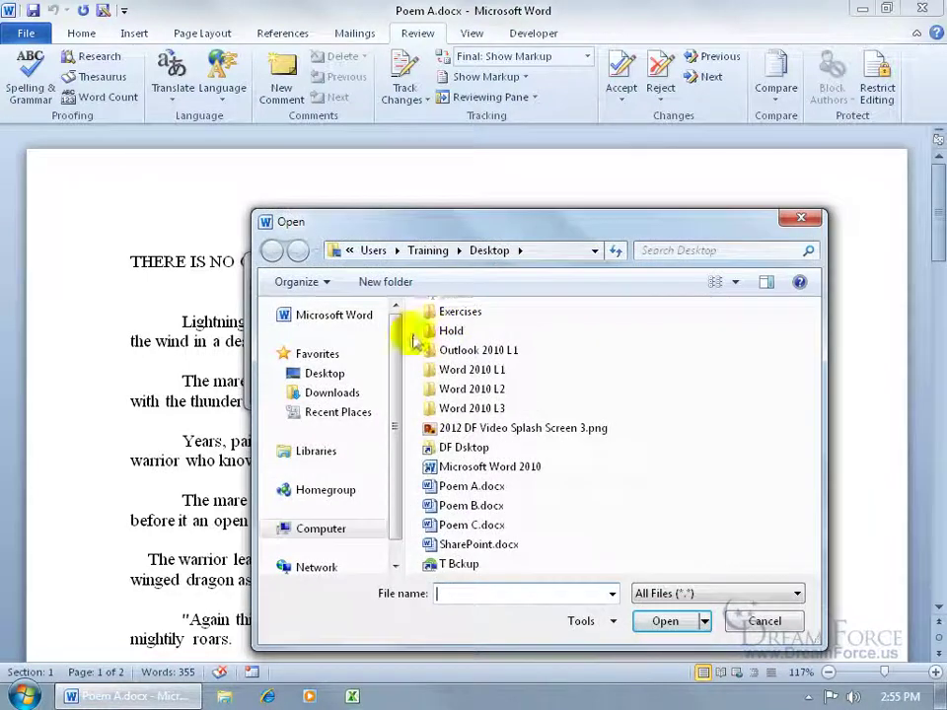
click(340, 375)
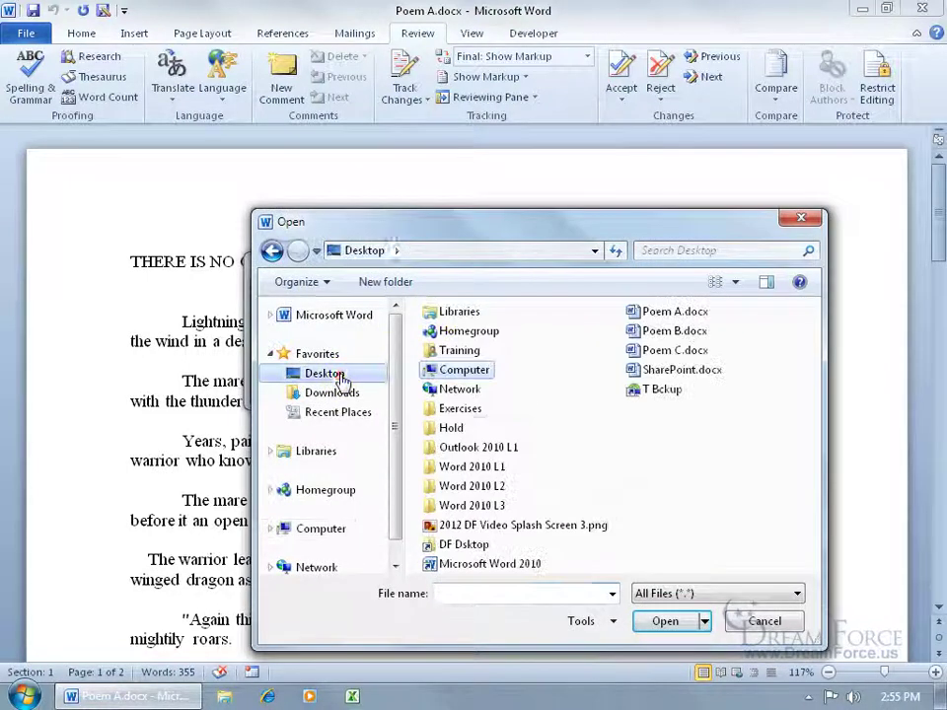
double_click(653, 313)
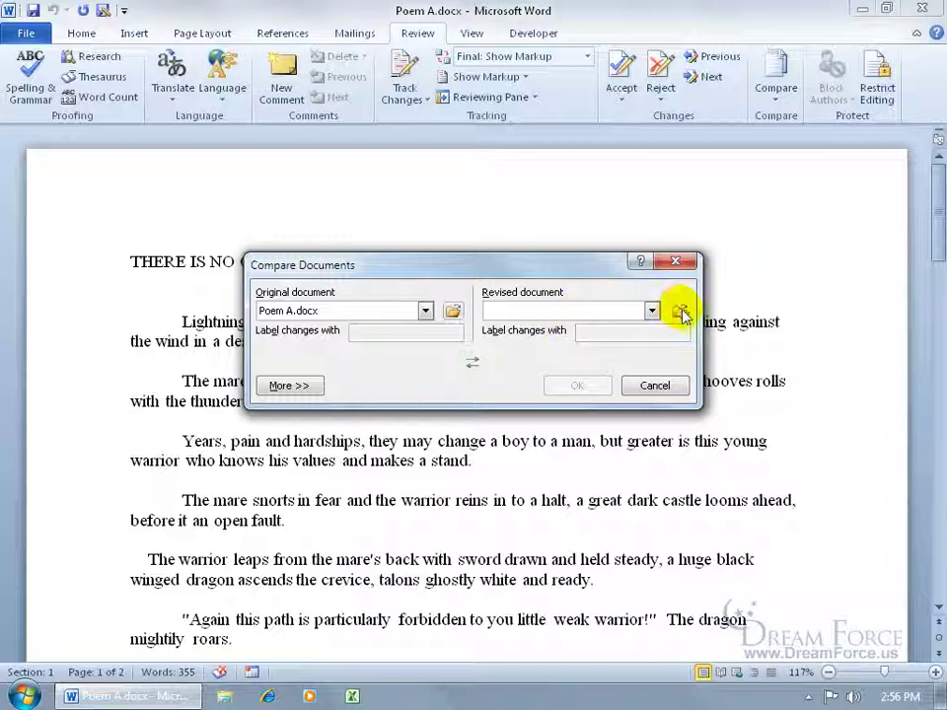
- Choose Poem B.docx from the desktop as the revised document, and try swapping the two documents and back again
click(653, 311)
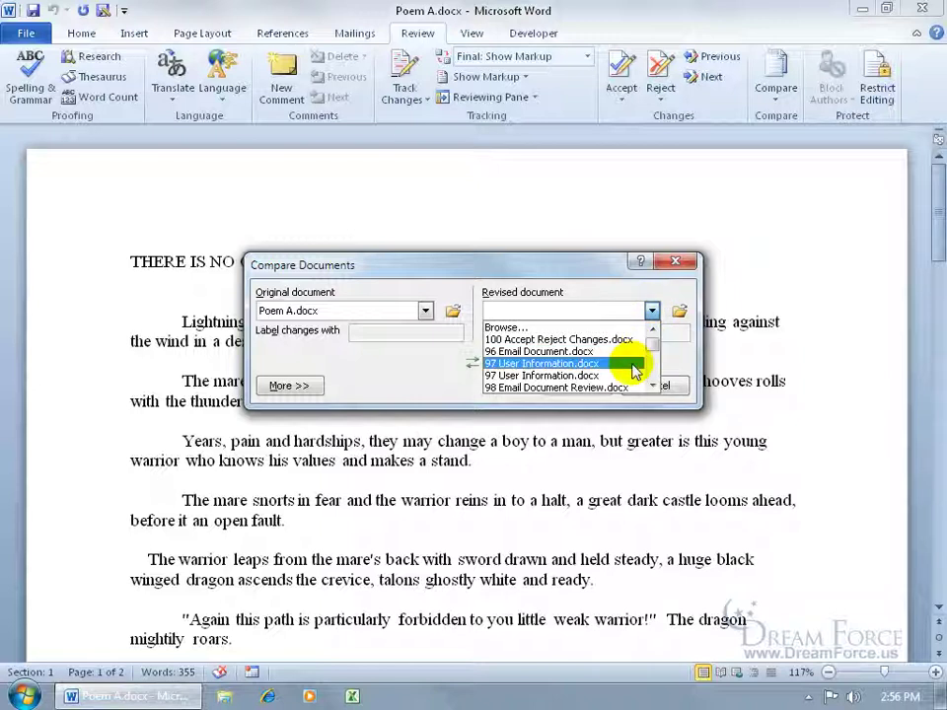
click(560, 327)
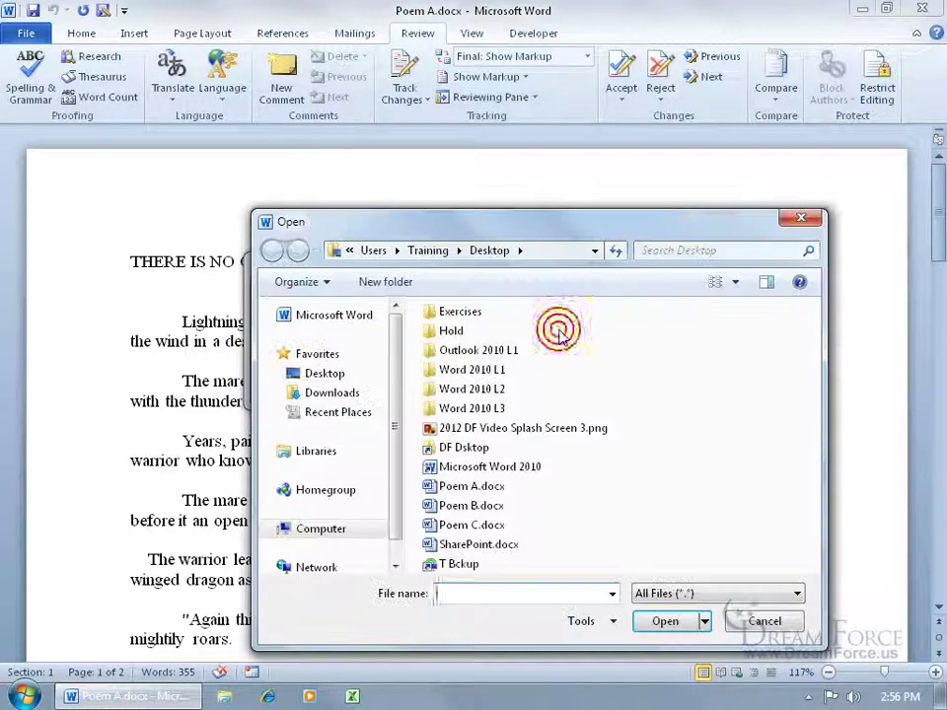
double_click(472, 507)
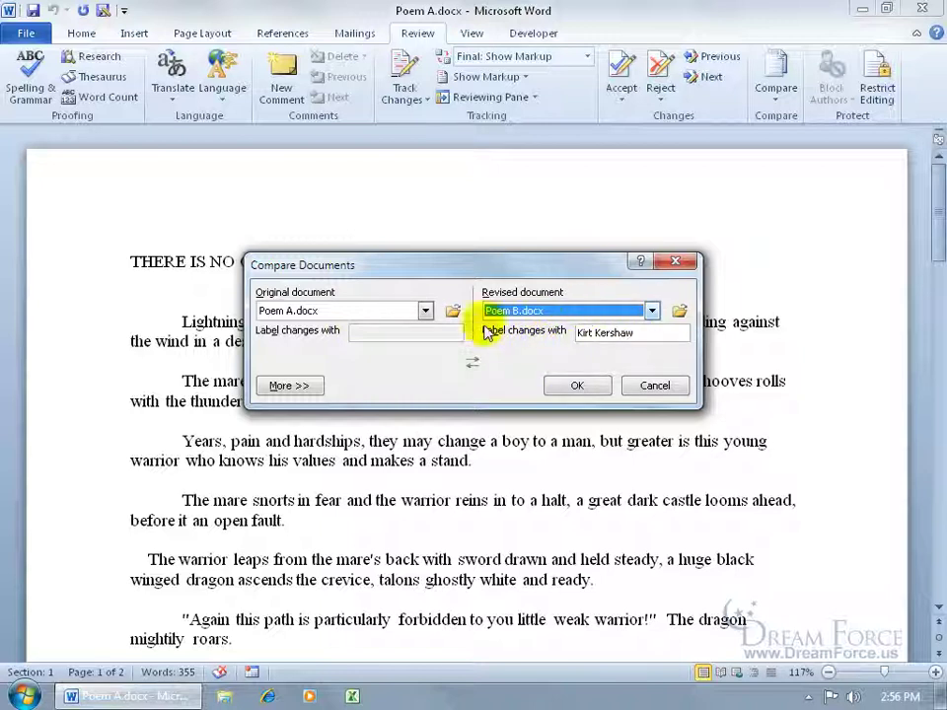
click(472, 363)
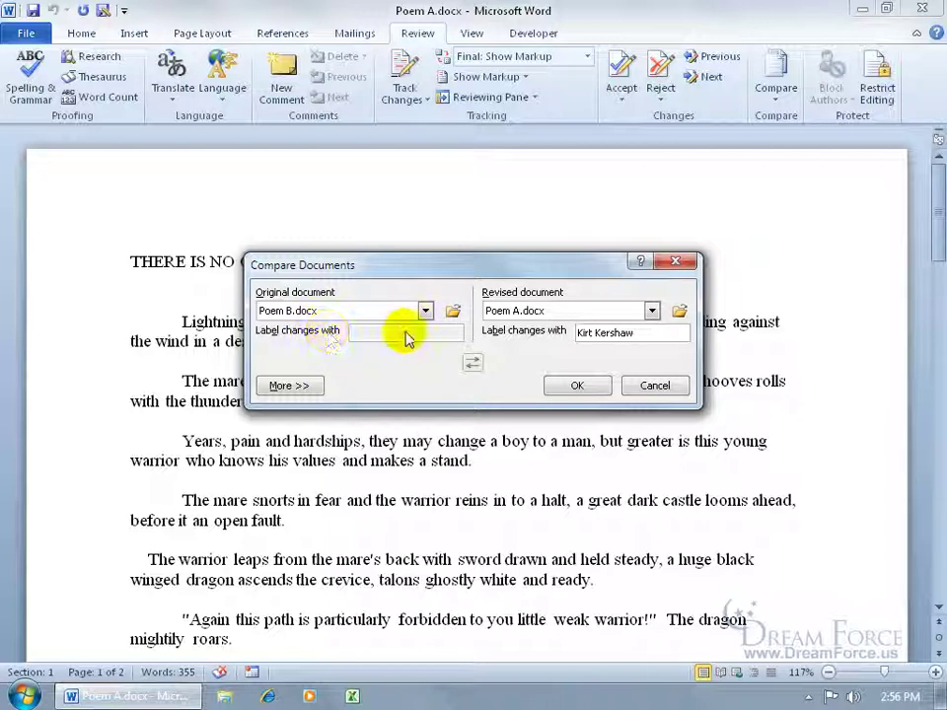
click(473, 364)
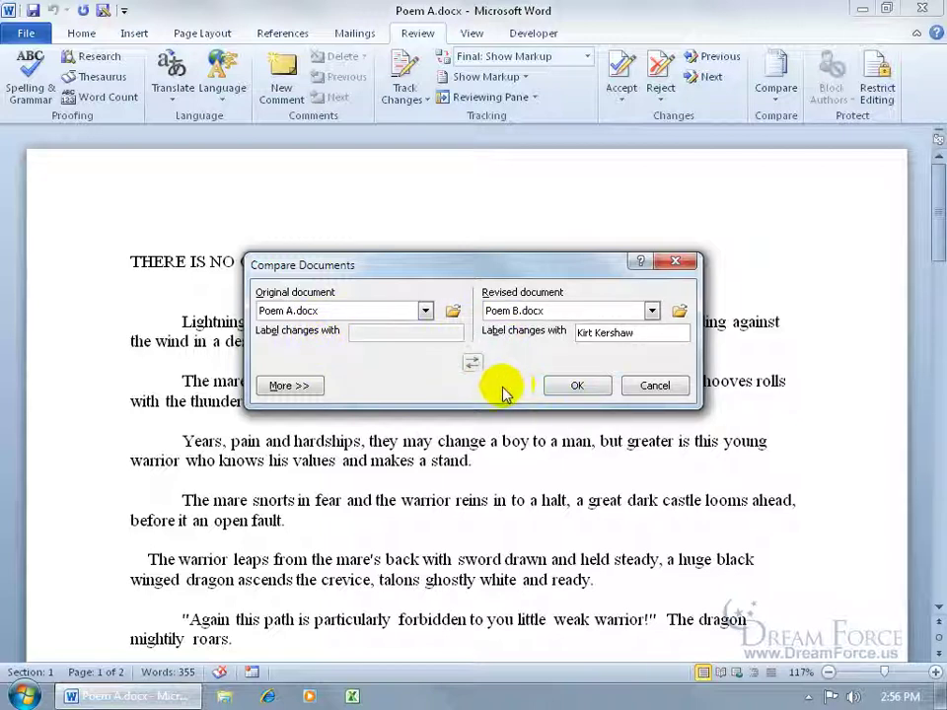
- Expand the comparison settings and run the comparison with word-level changes shown in a new document
click(299, 385)
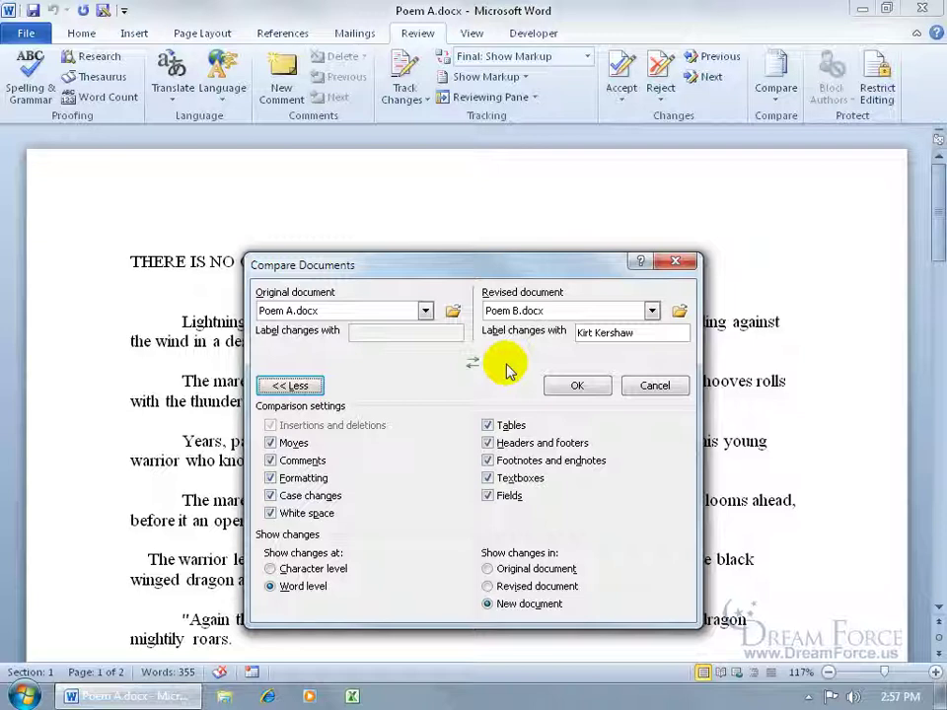
click(562, 385)
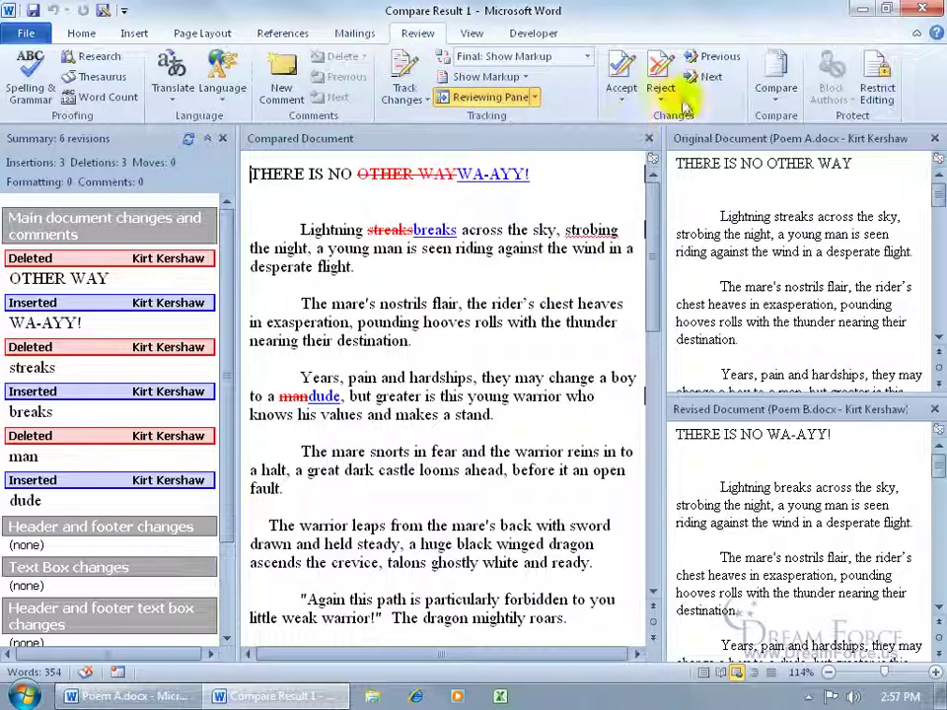
- Reject the deletion of "OTHER WAY" and the insertion of "WA-AYY!" in the compared document's title
click(703, 79)
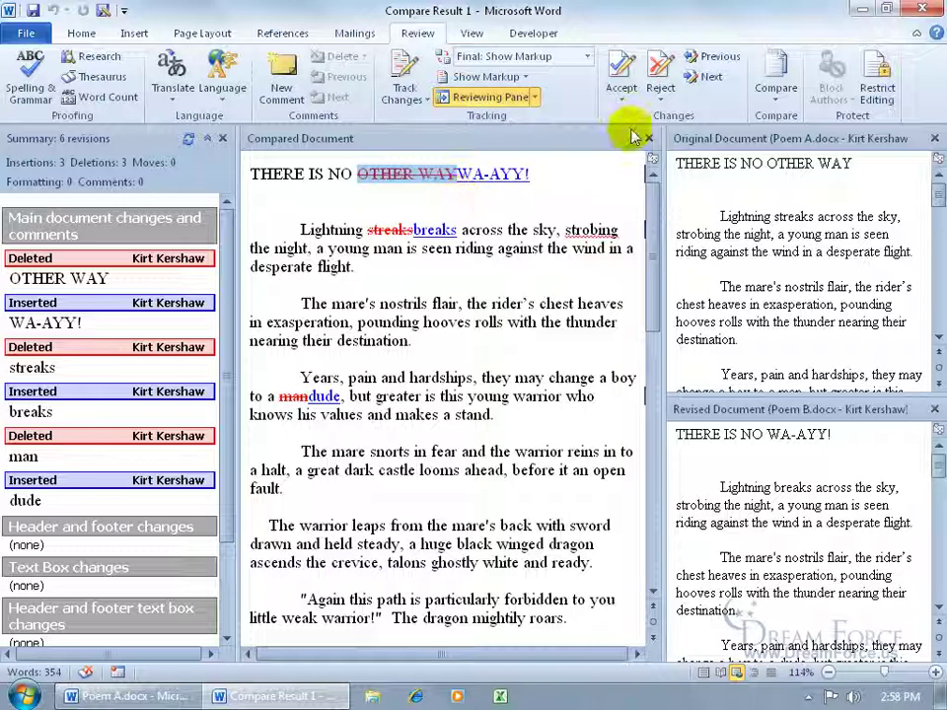
click(657, 69)
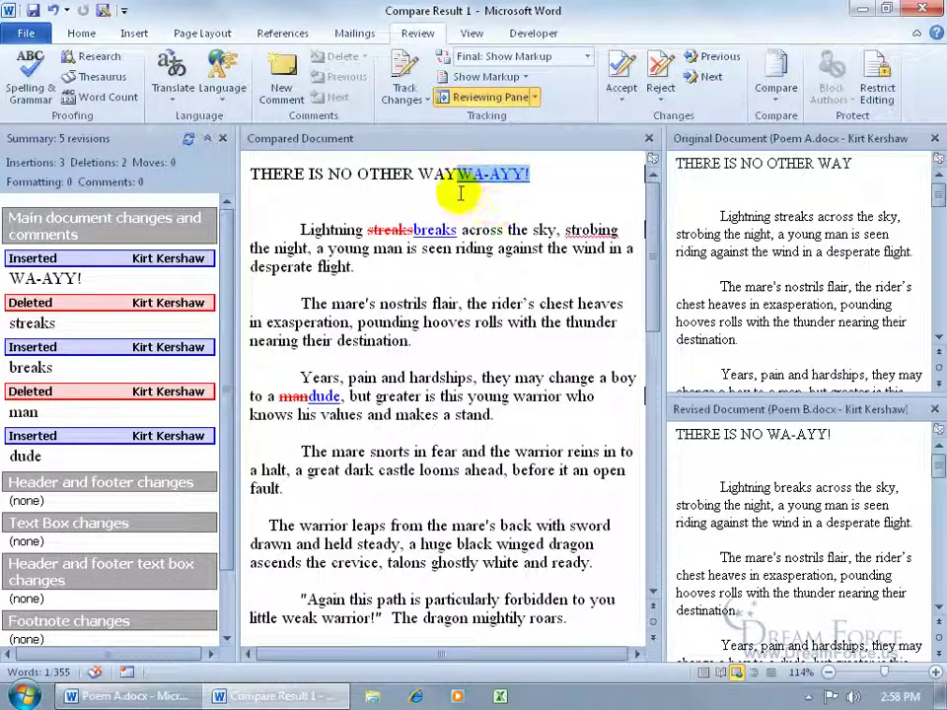
click(659, 74)
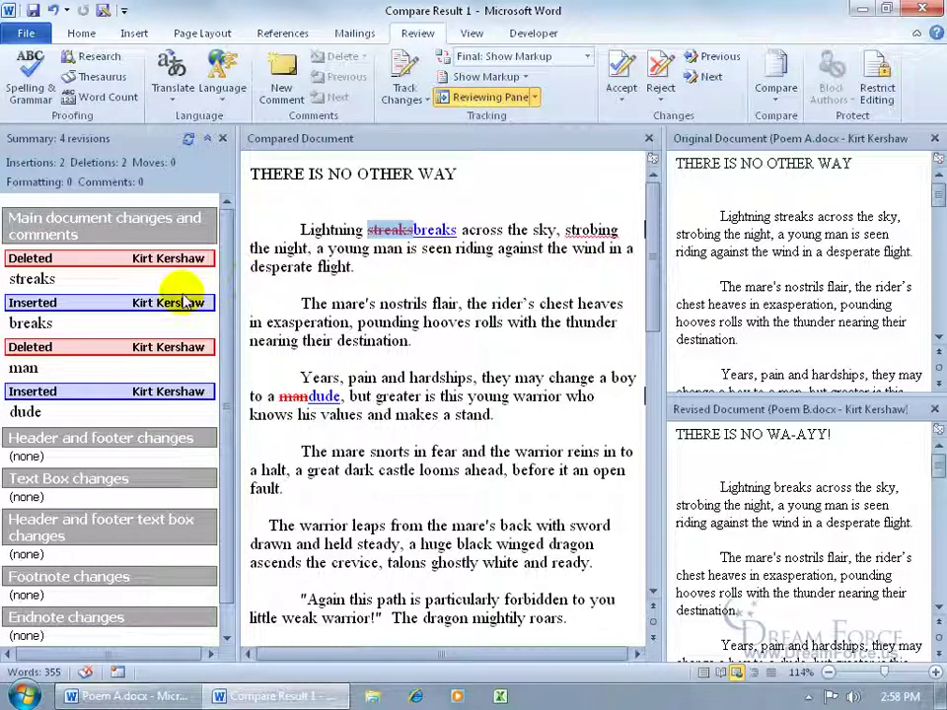
- Remove the last letter of the deleted word "streaks" in the revisions summary
click(39, 278)
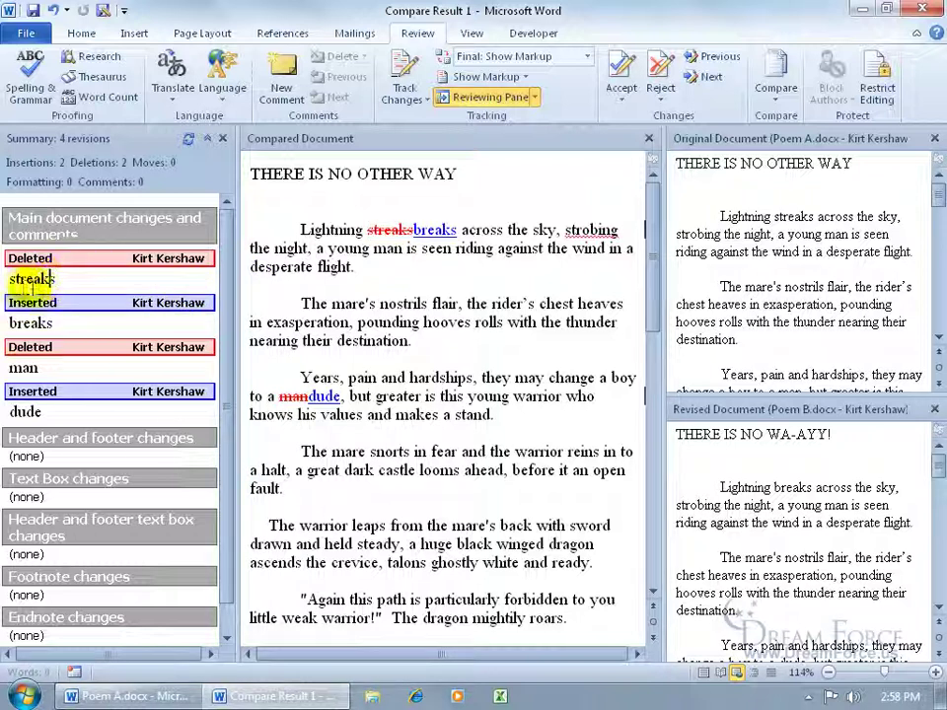
key(Delete)
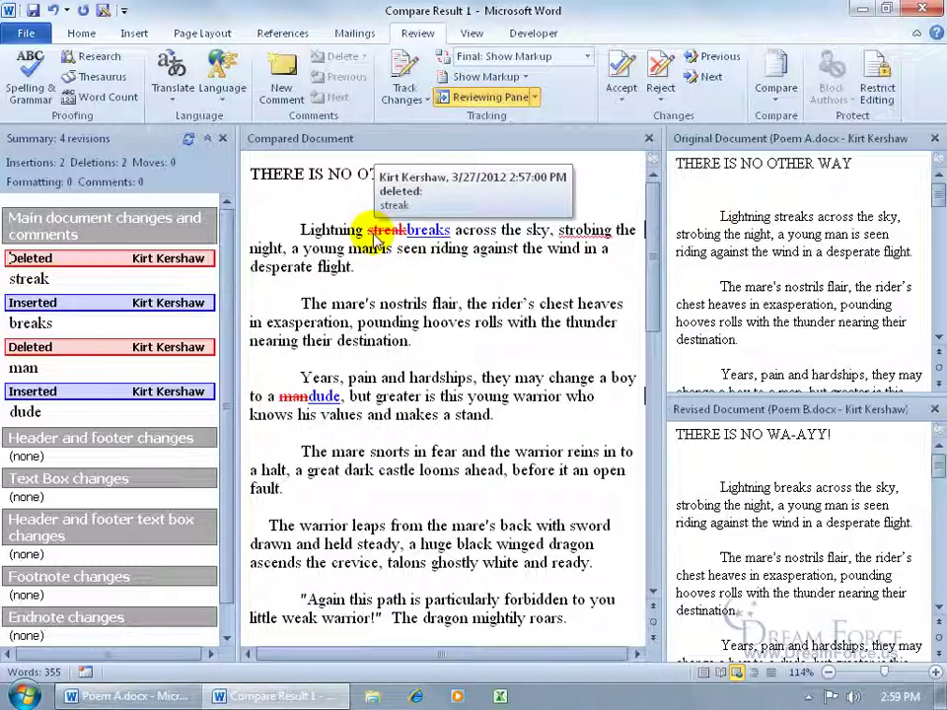
- Show the compared document in the Final view, the Original: Show Markup view, and the Original view
click(588, 59)
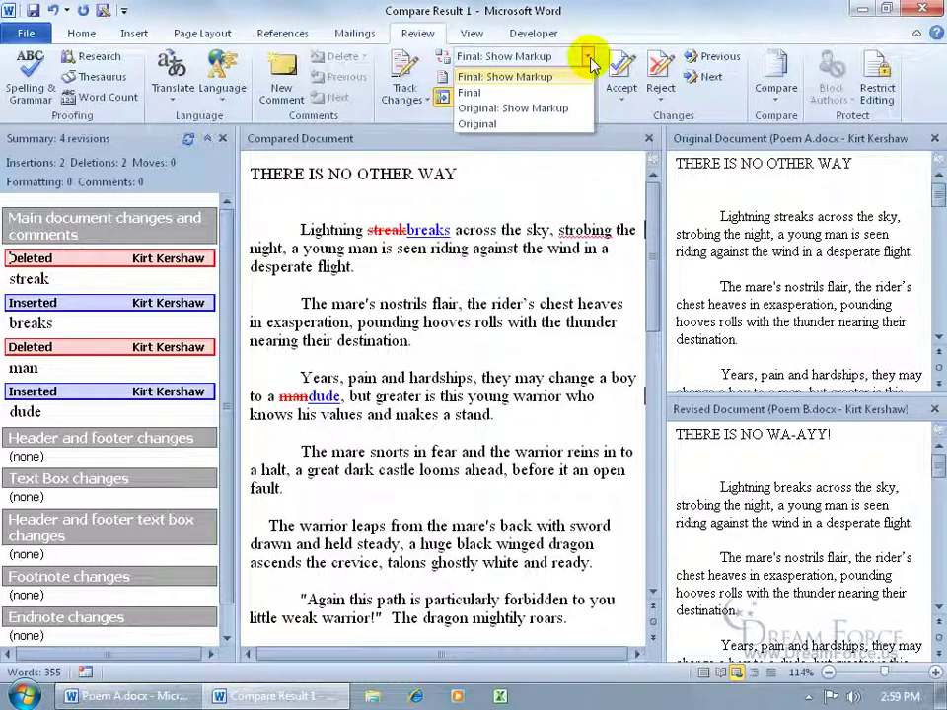
click(545, 92)
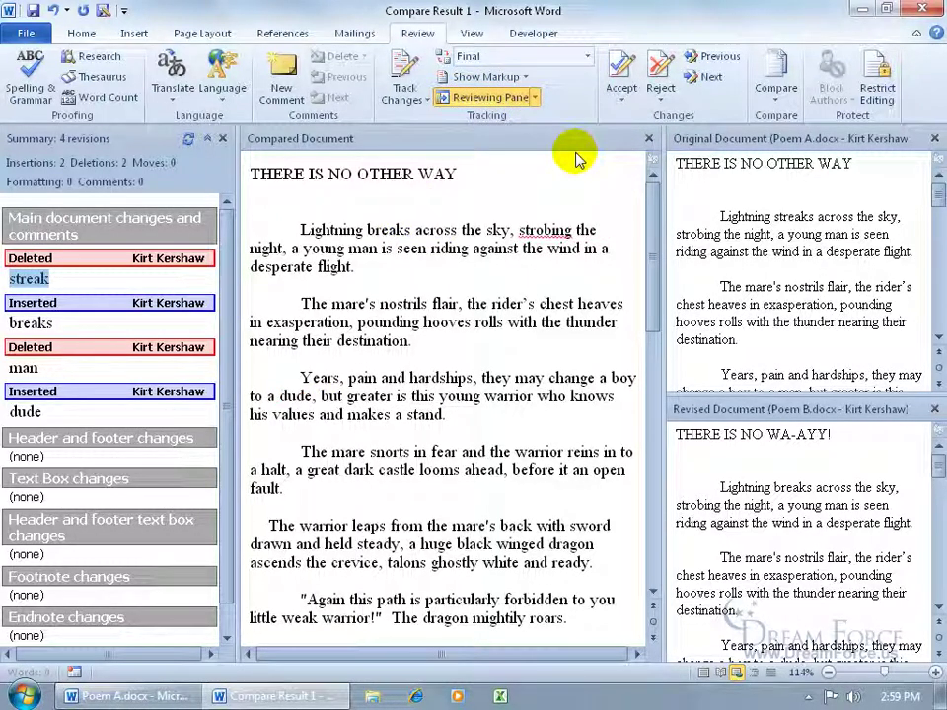
click(586, 57)
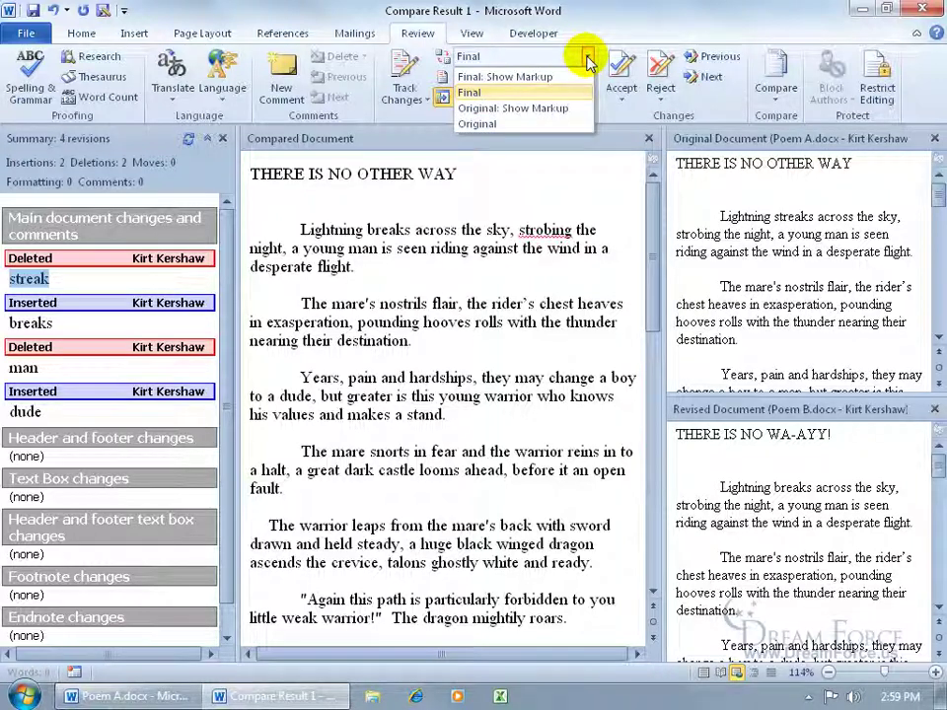
click(562, 108)
click(588, 57)
click(560, 123)
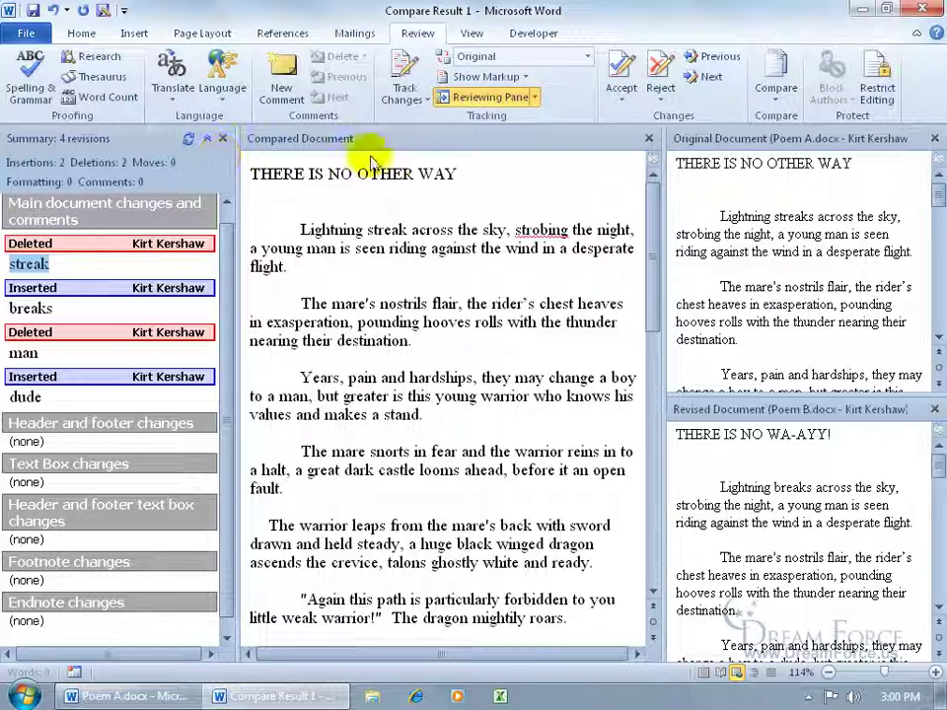
- Switch the revisions summary to the horizontal reviewing pane, then close the pane
click(535, 97)
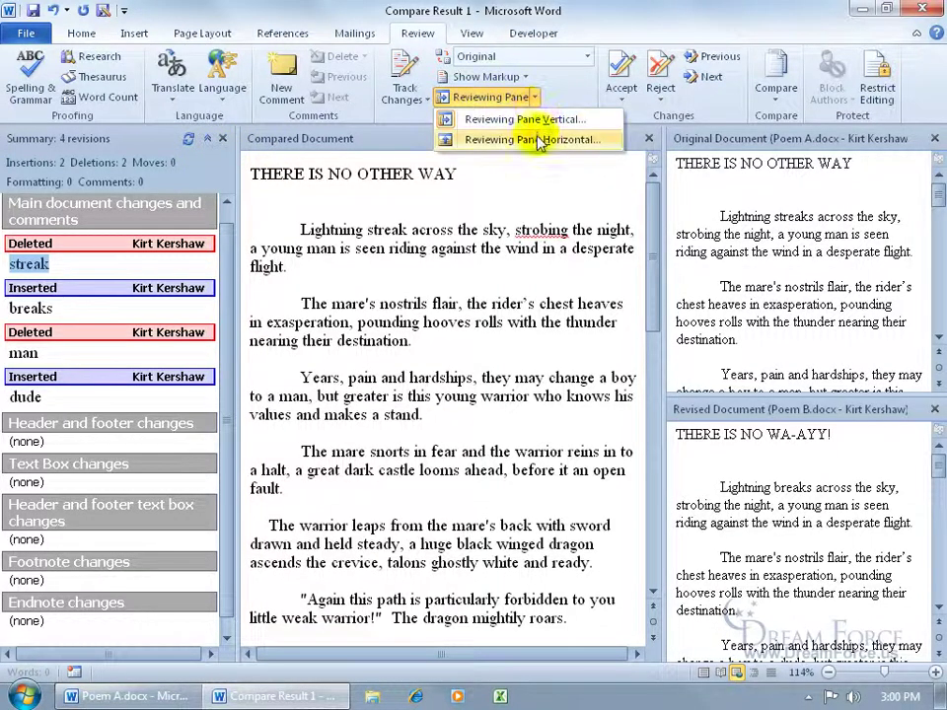
click(538, 138)
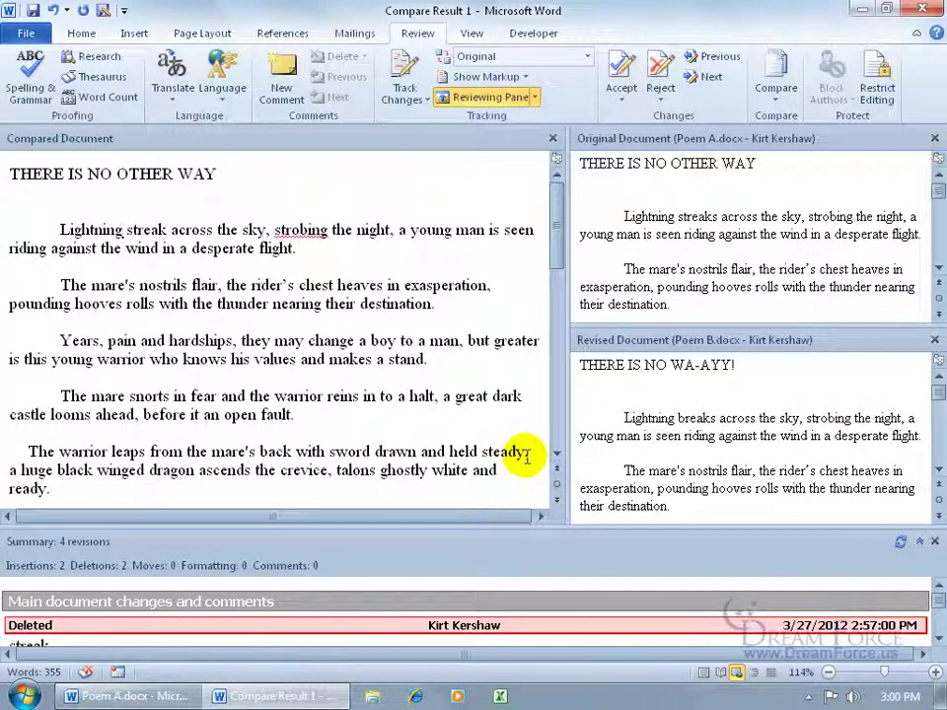
click(933, 541)
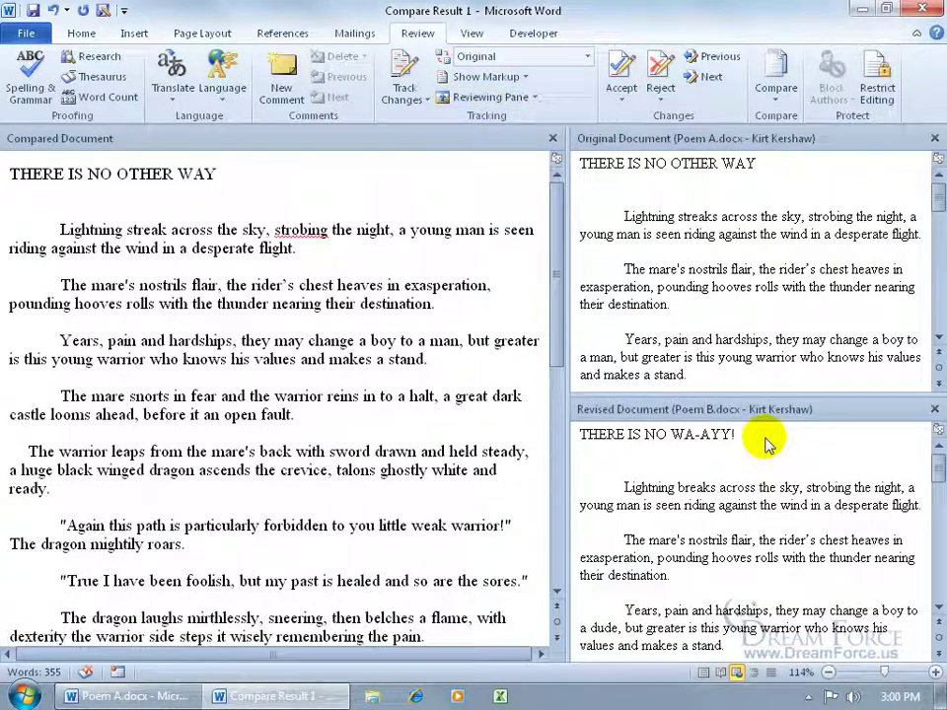
- Display the compared document in the Final: Show Markup view
click(589, 57)
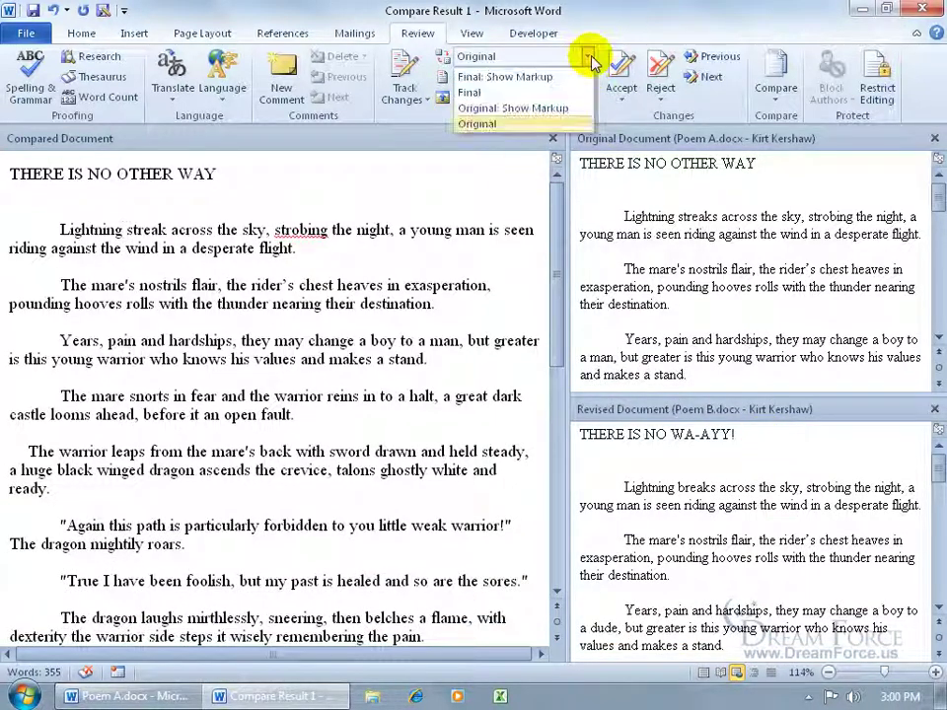
click(562, 77)
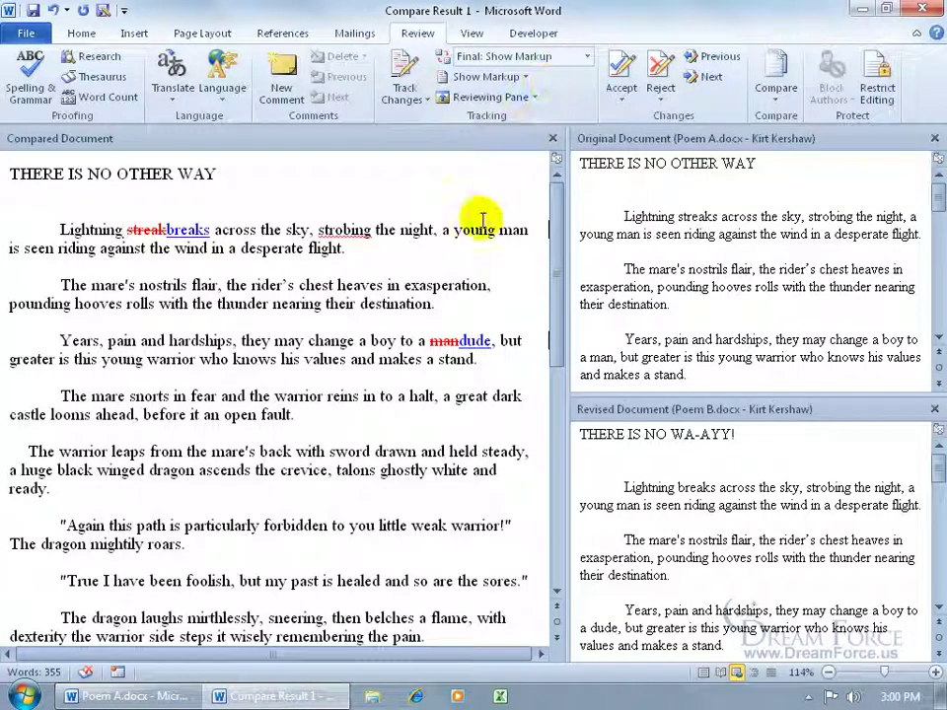
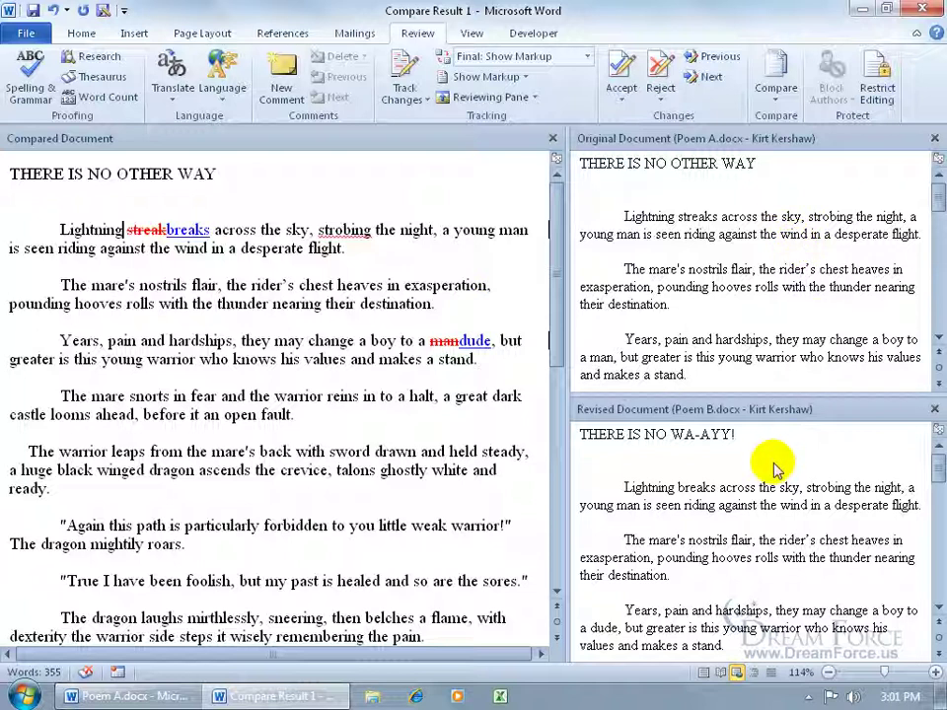
- Show only the original source document beside the compared document, then only the revised one
click(779, 96)
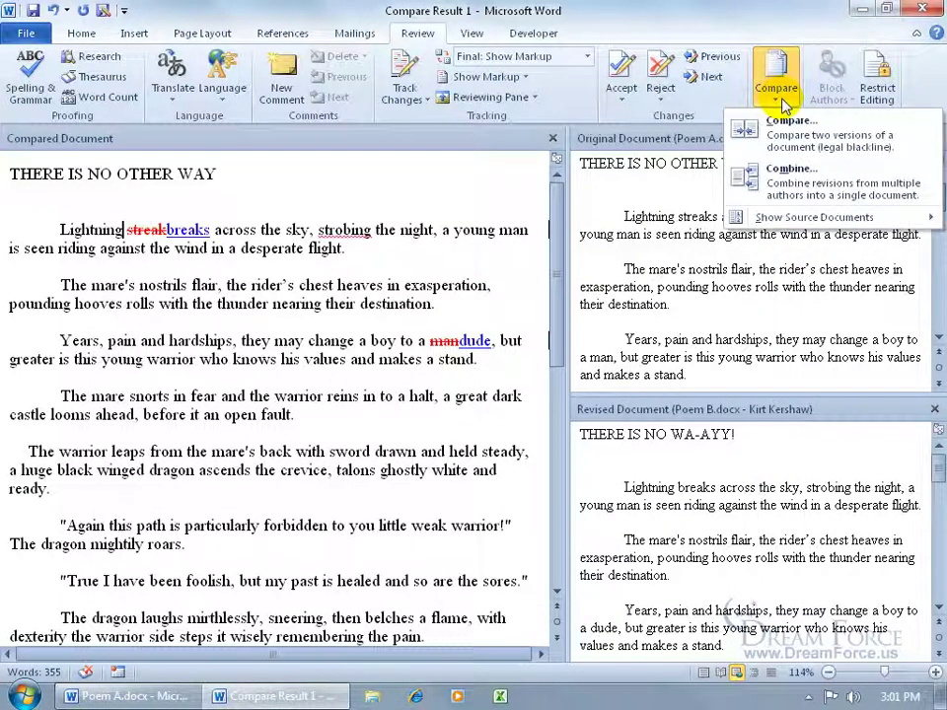
mouse_move(794, 221)
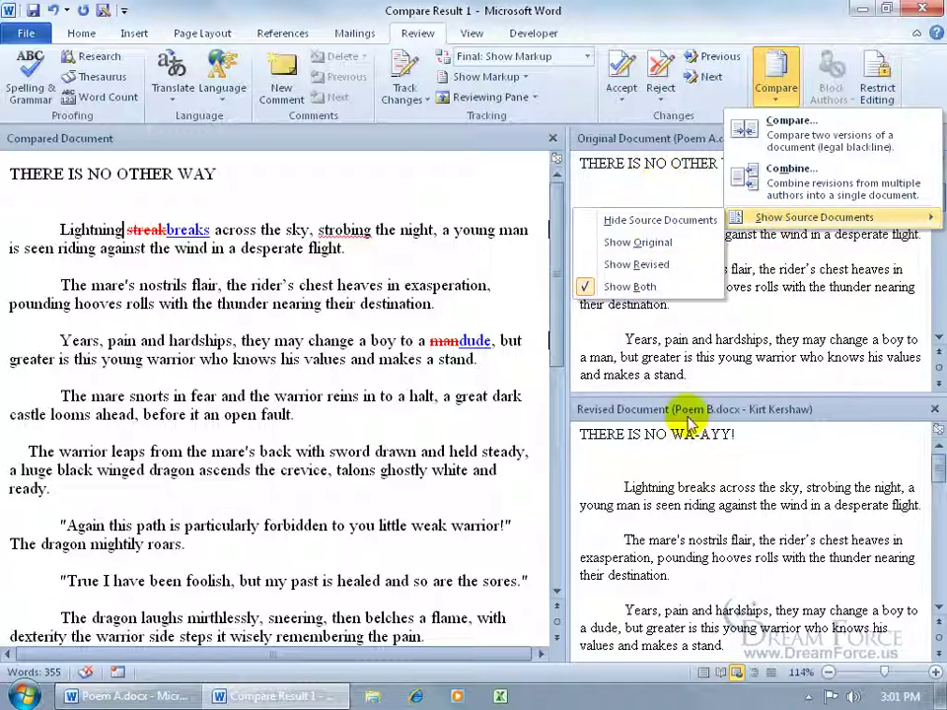
click(652, 247)
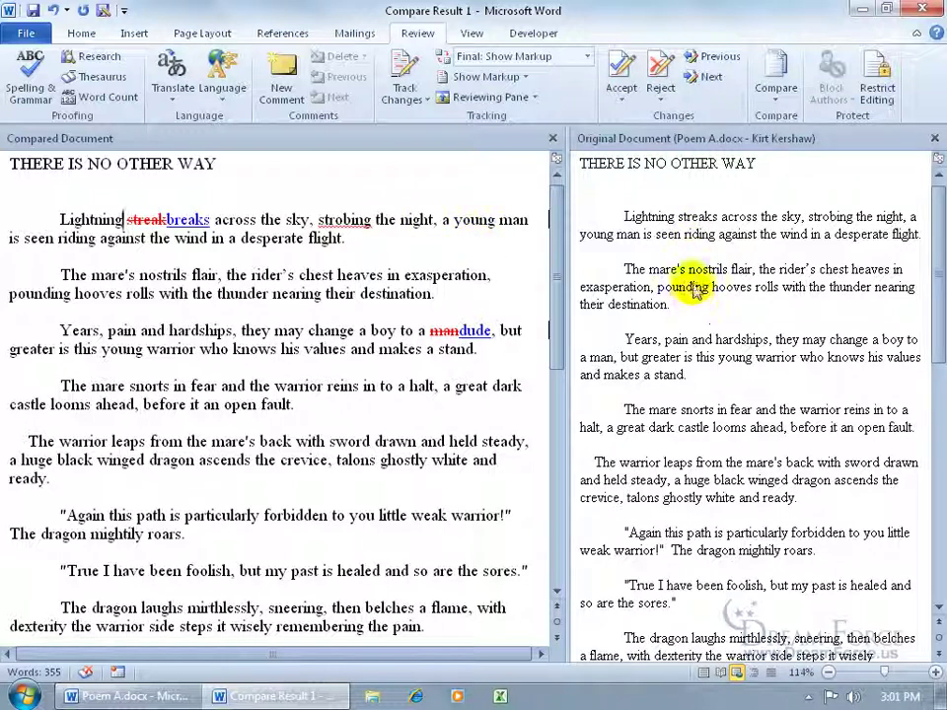
click(775, 84)
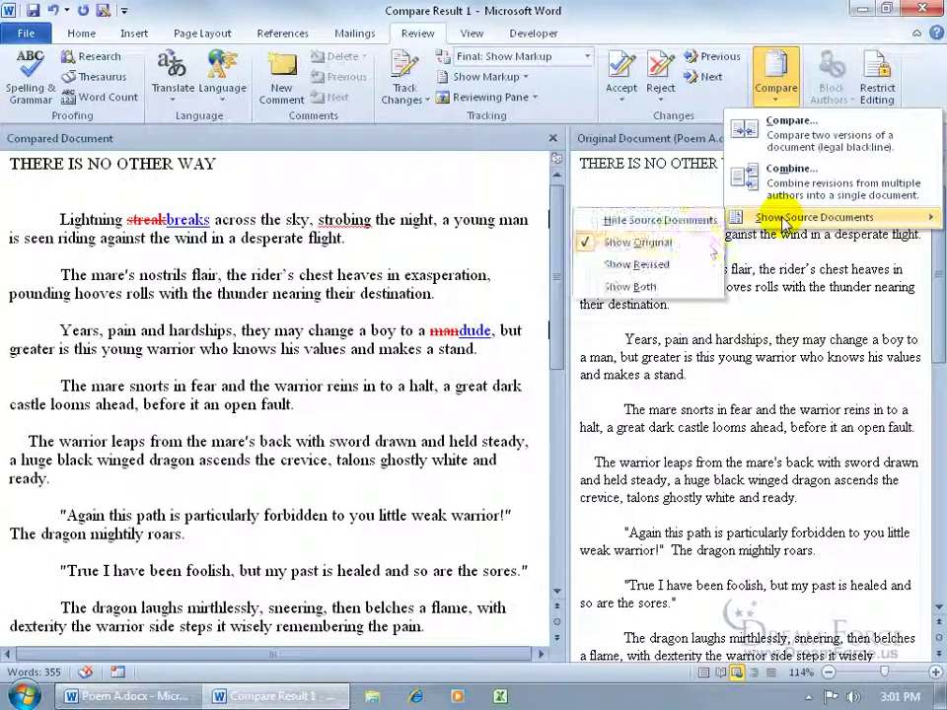
click(680, 266)
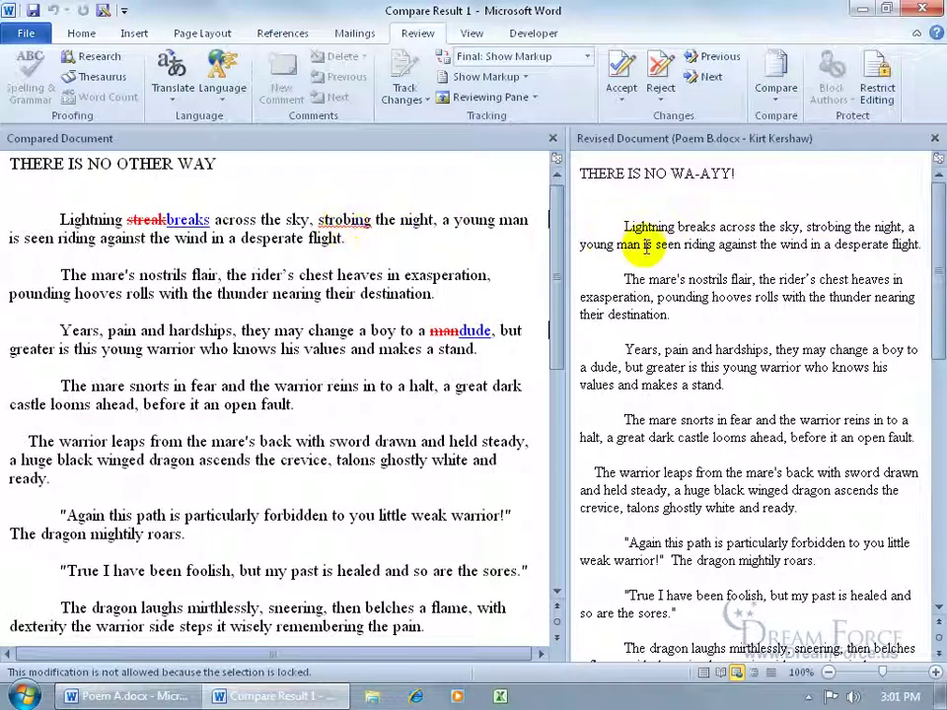
- Hide the source documents so that only the compared document is displayed
click(775, 87)
mouse_move(789, 222)
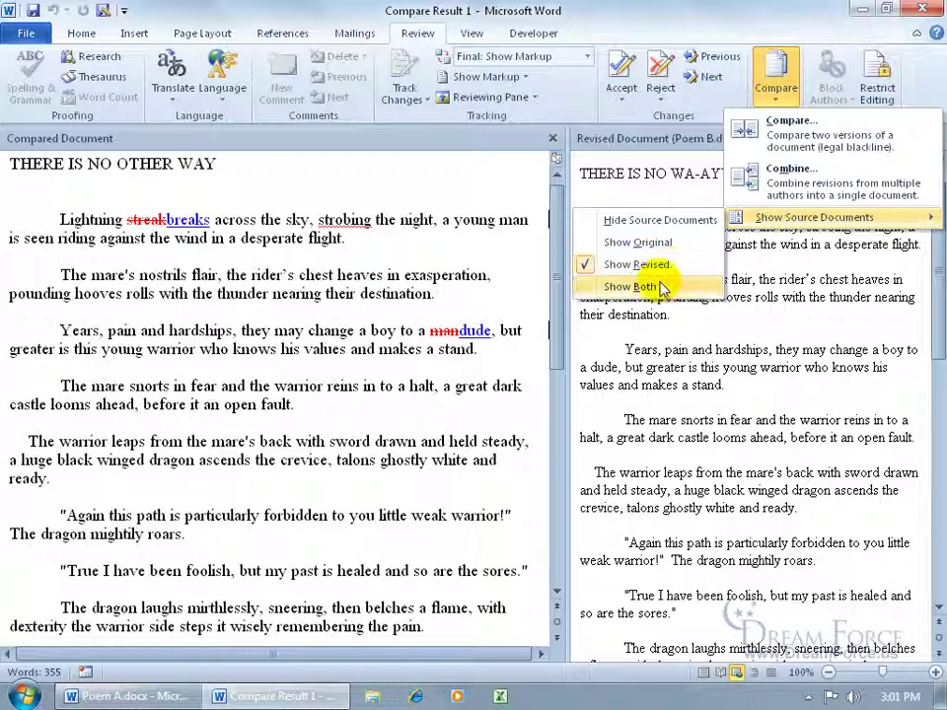
click(655, 219)
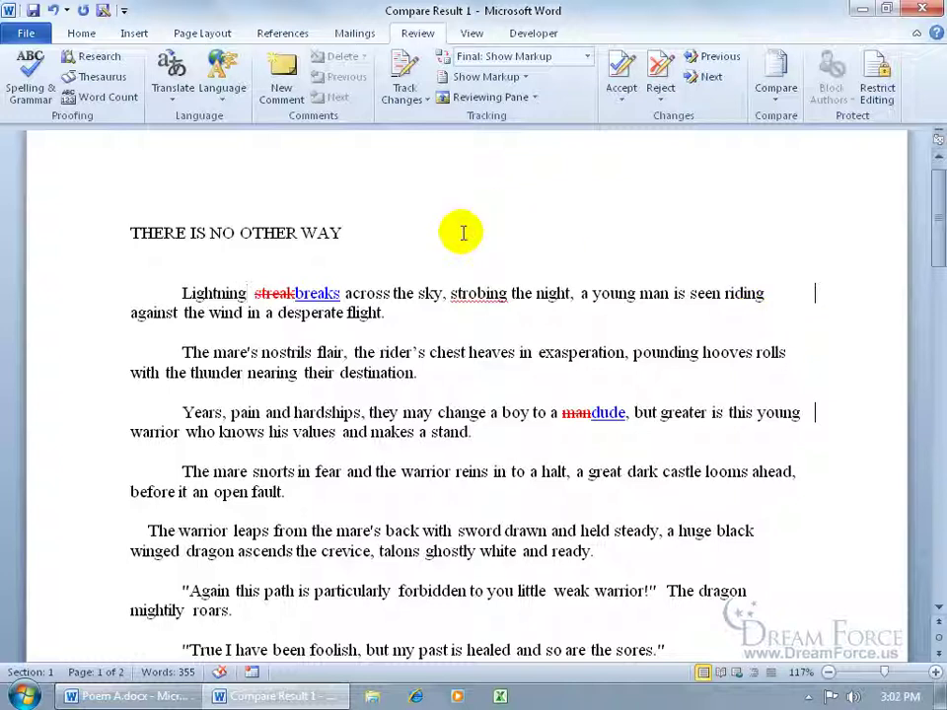
- Reject the remaining tracked changes, "streak" to "breaks" and "man" to "dude", in the compared document
click(709, 76)
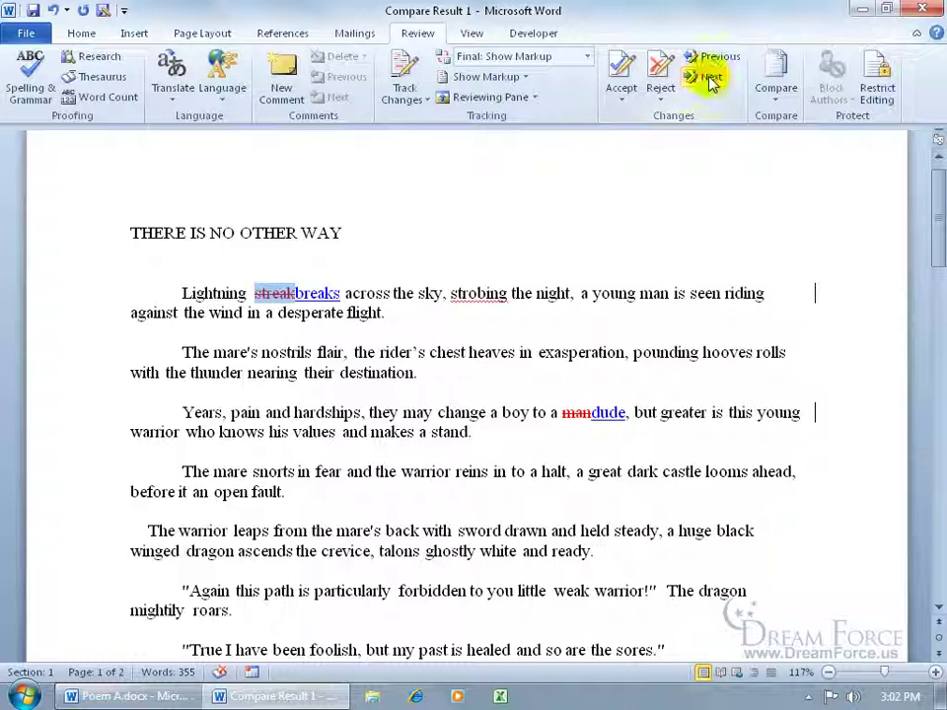
click(660, 67)
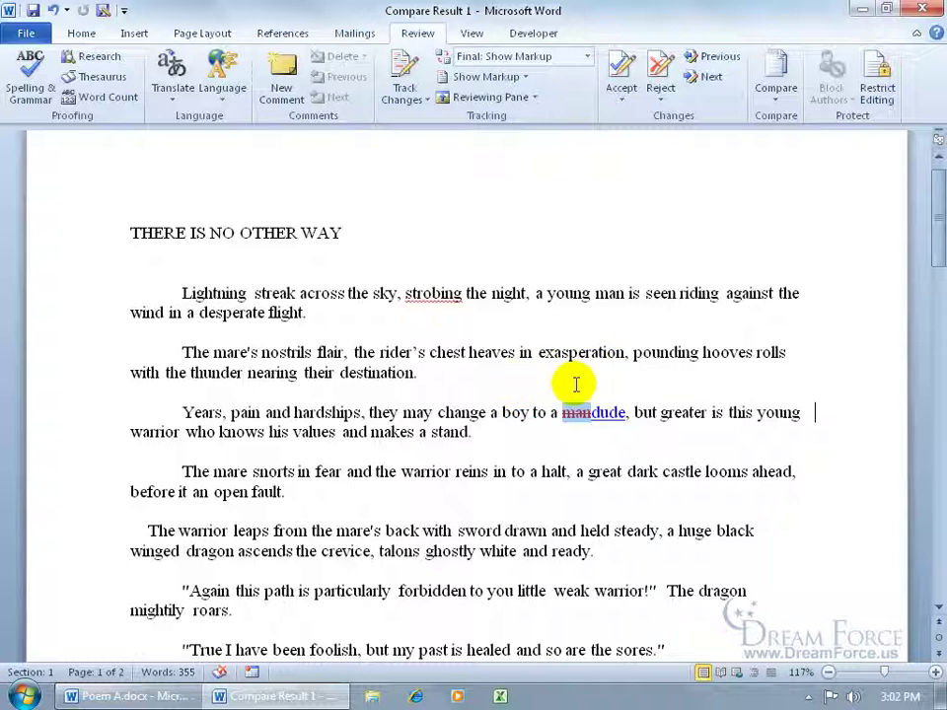
click(660, 69)
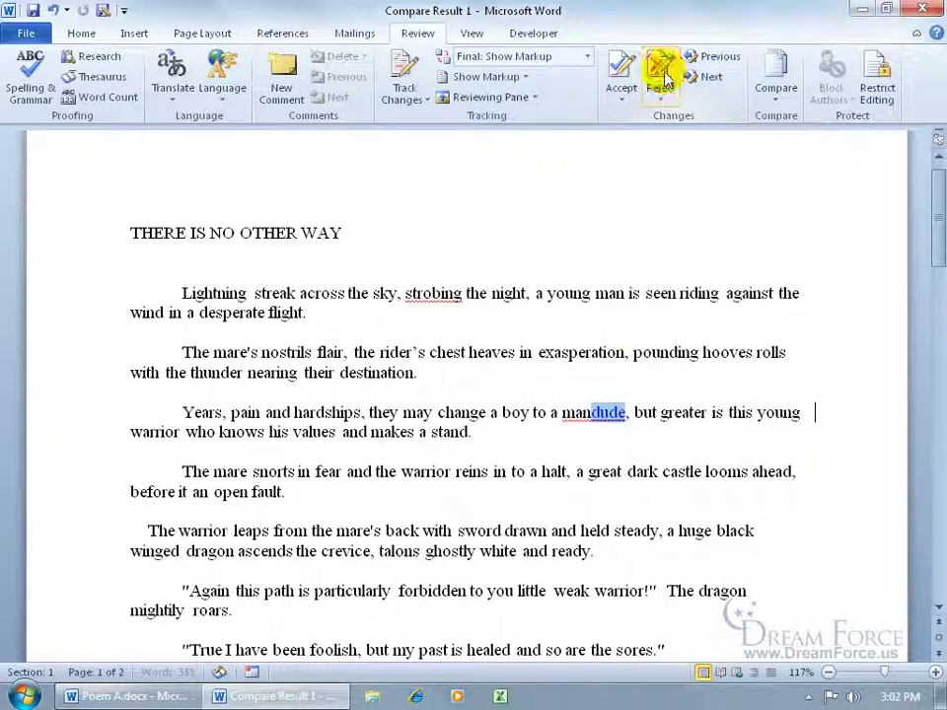
click(662, 75)
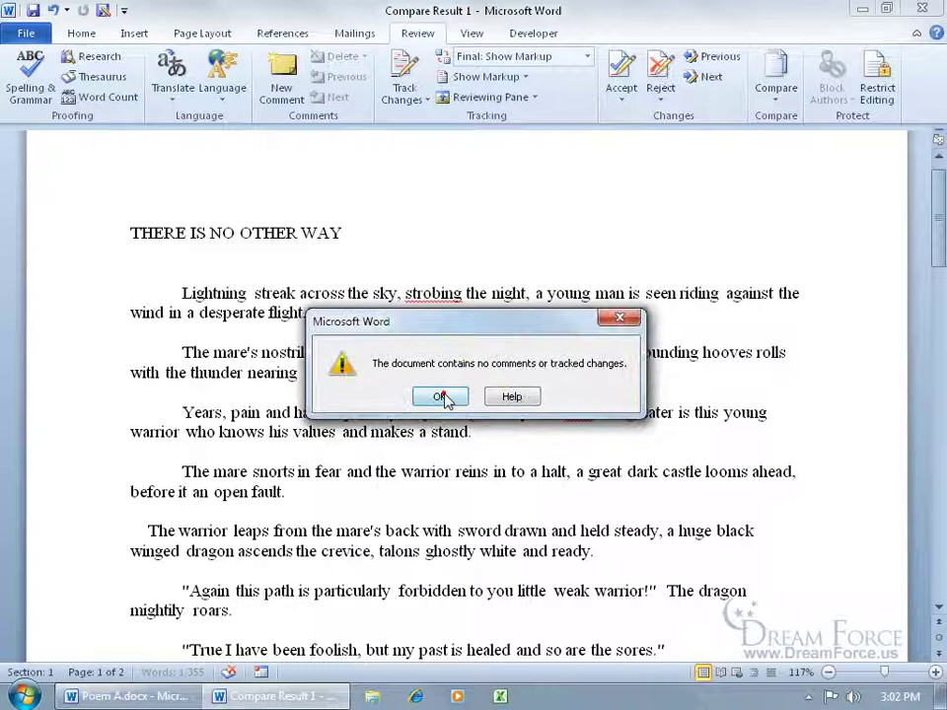
click(443, 393)
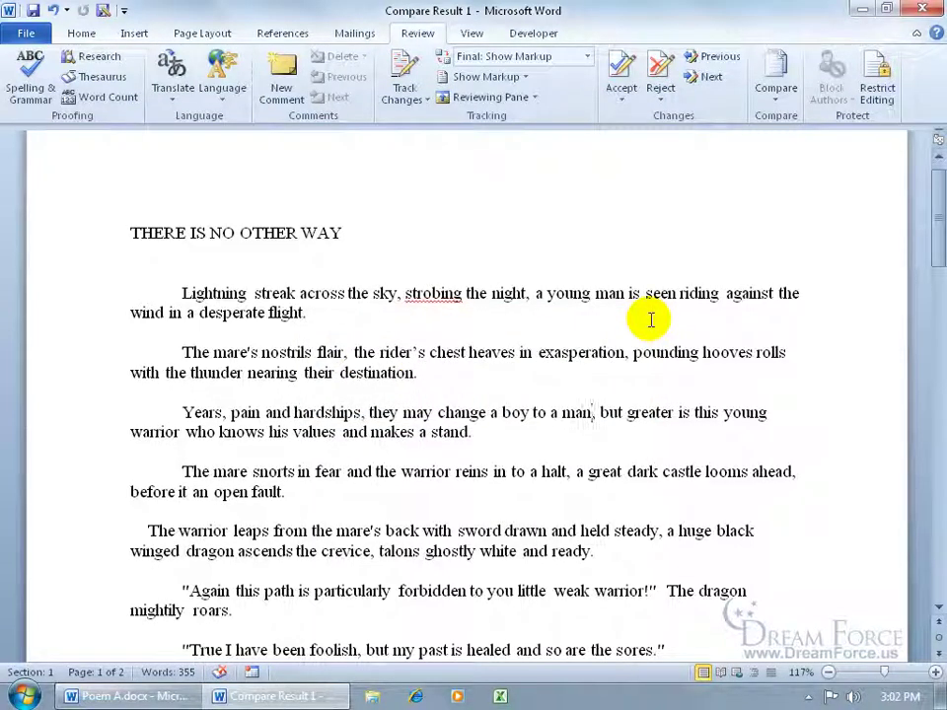
click(33, 10)
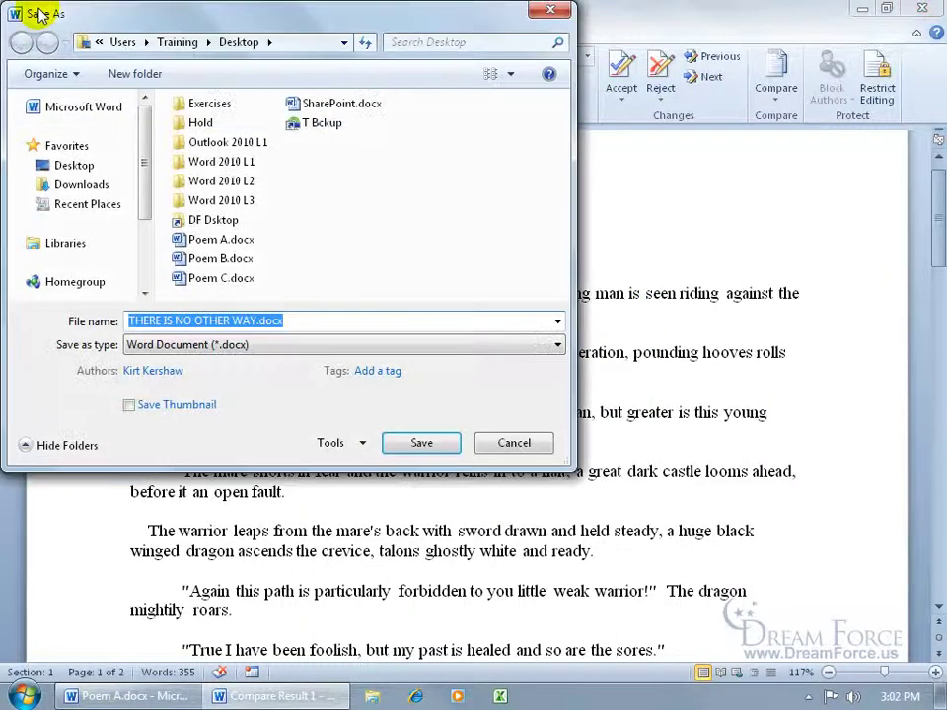
click(59, 165)
click(256, 321)
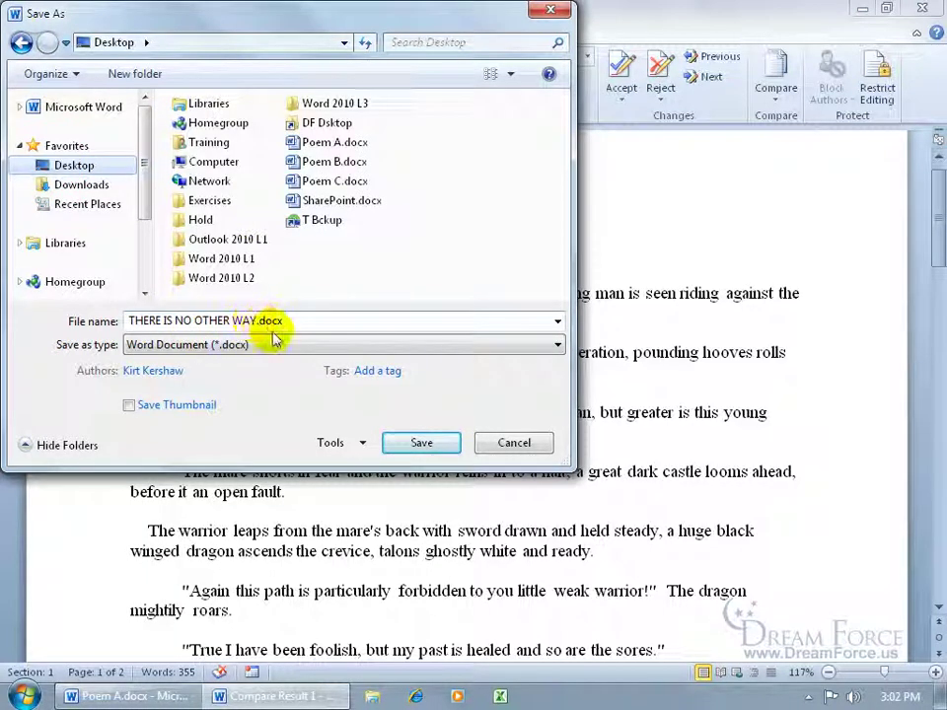
click(493, 444)
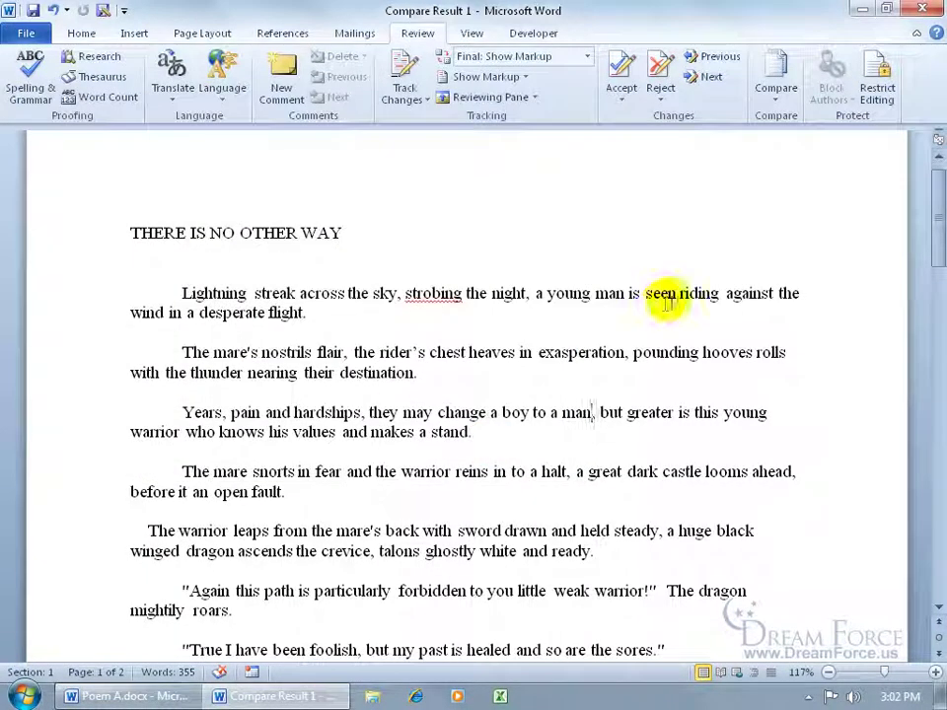
- Close the compared document without saving it, and close Poem A.docx to return to the desktop
click(923, 9)
click(479, 372)
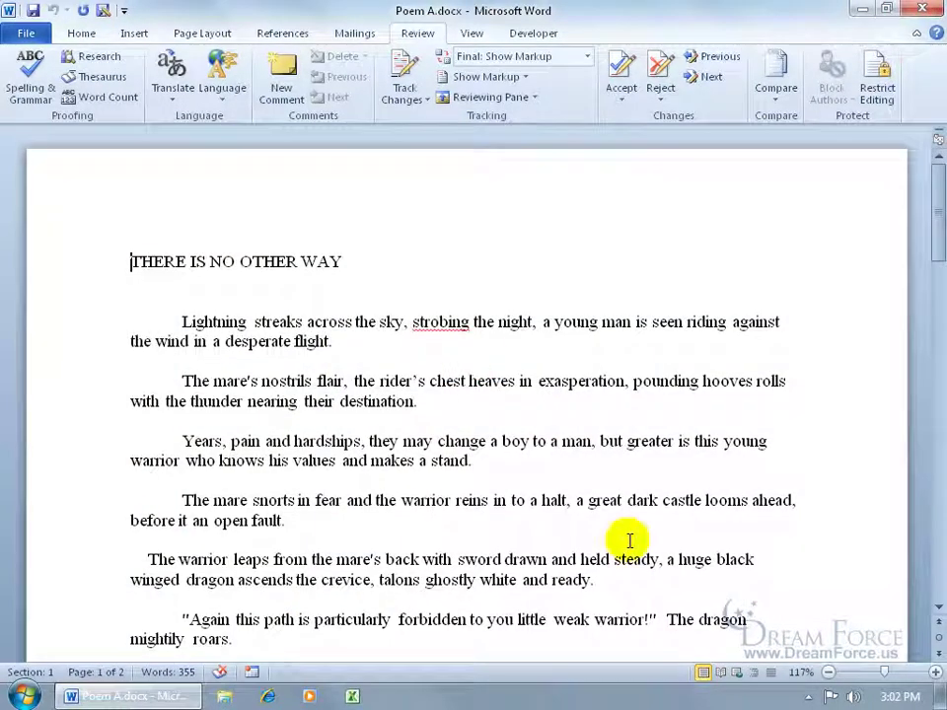
click(922, 10)
click(699, 391)
click(507, 460)
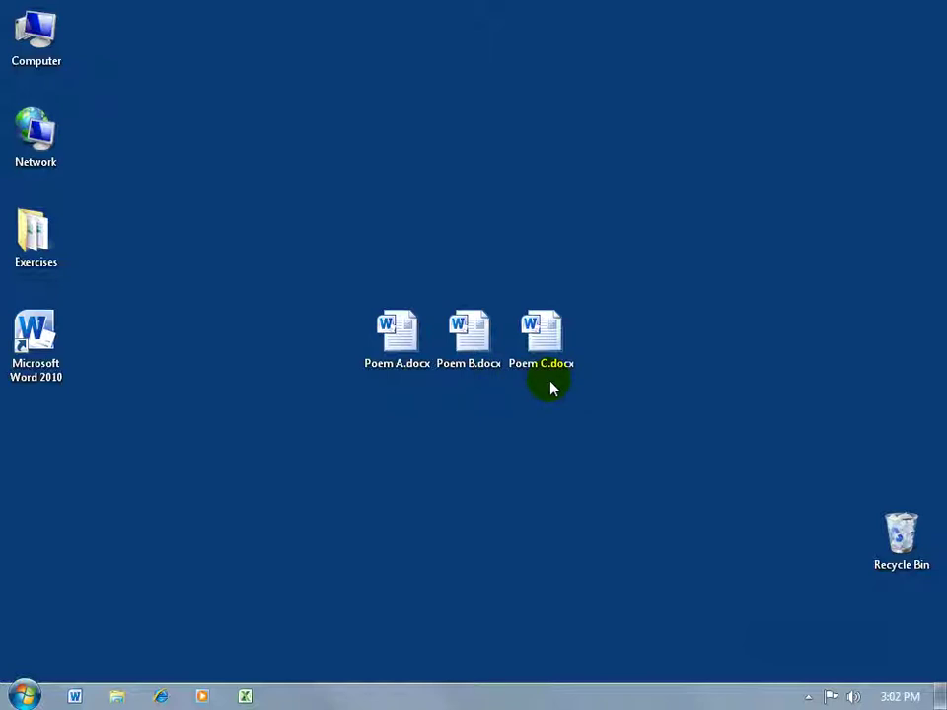
- Open Poem A.docx from the desktop and choose it as the original document for combining revisions
double_click(397, 347)
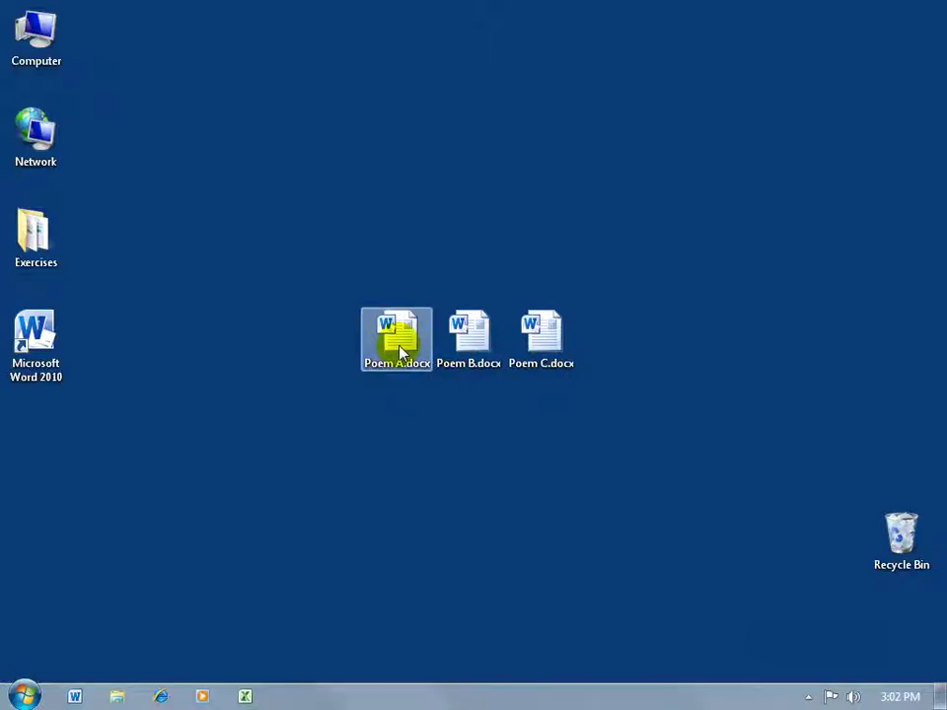
click(419, 32)
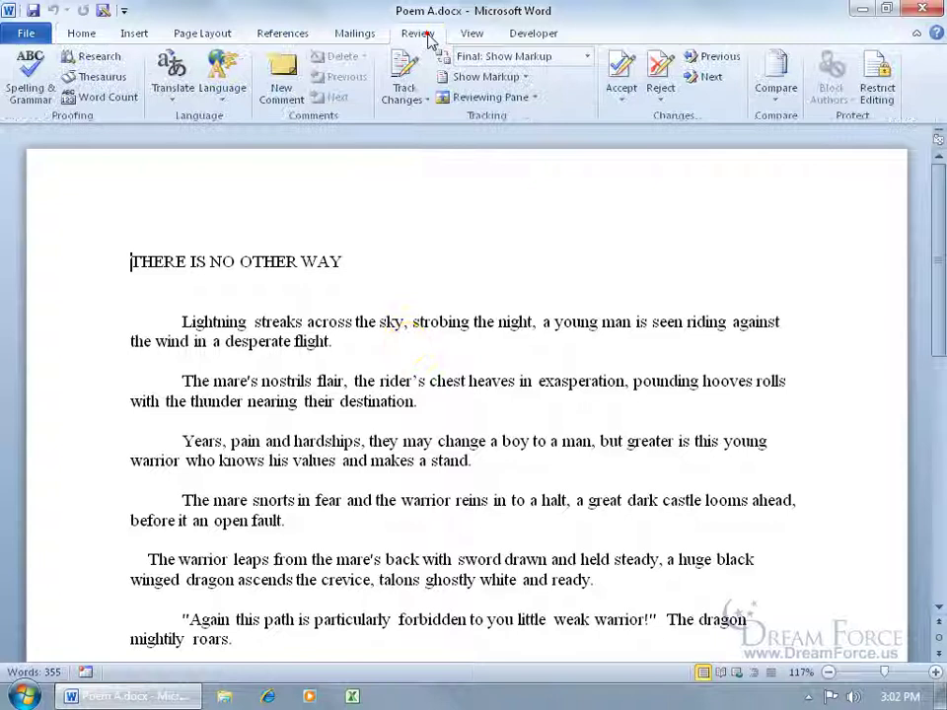
click(775, 84)
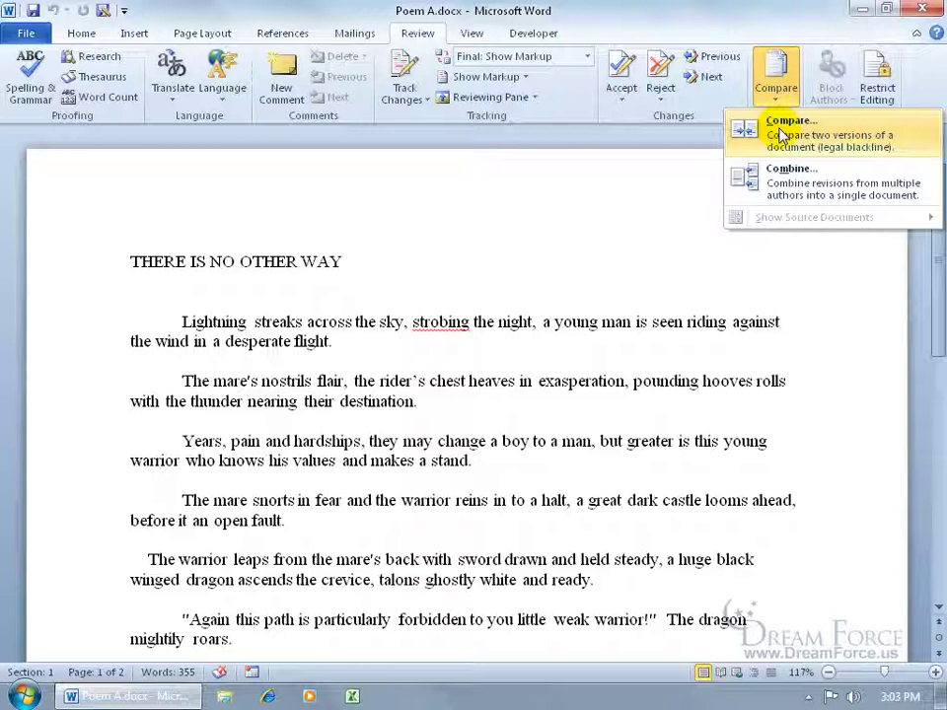
click(784, 179)
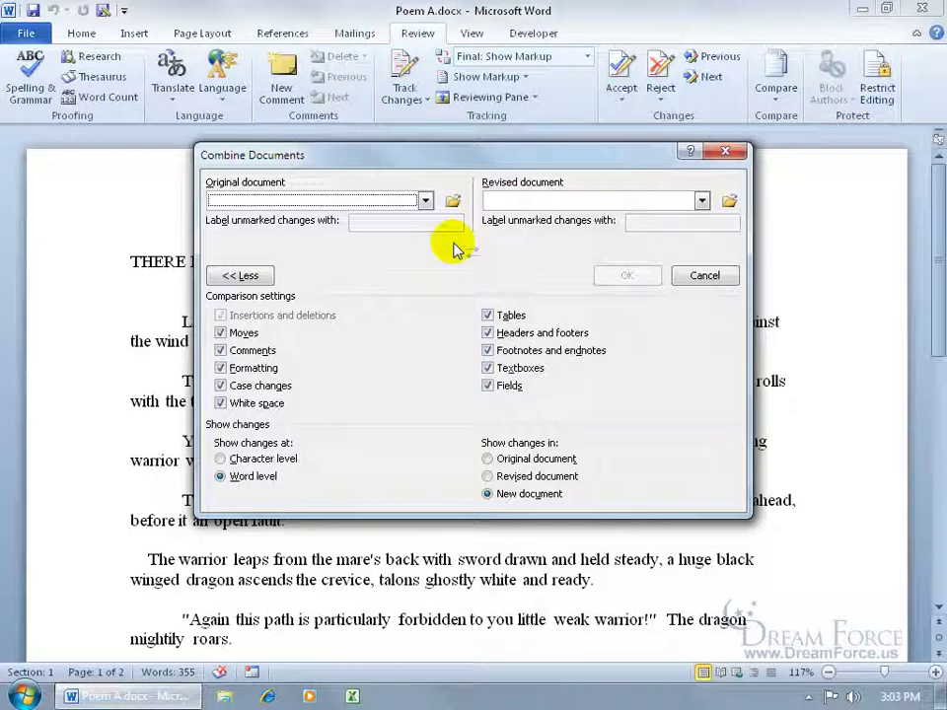
click(452, 201)
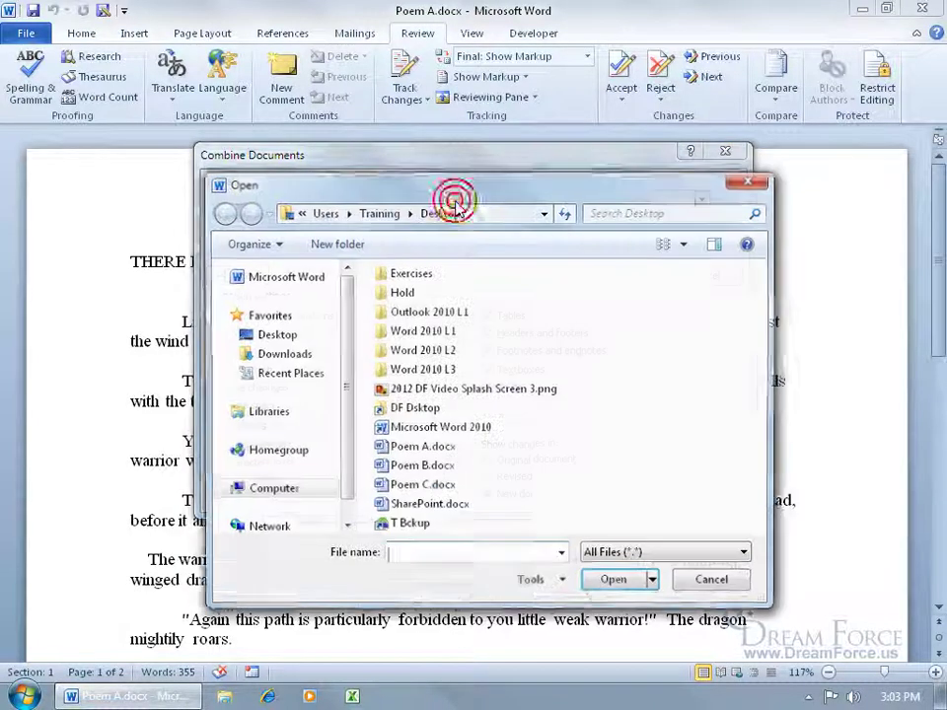
click(422, 446)
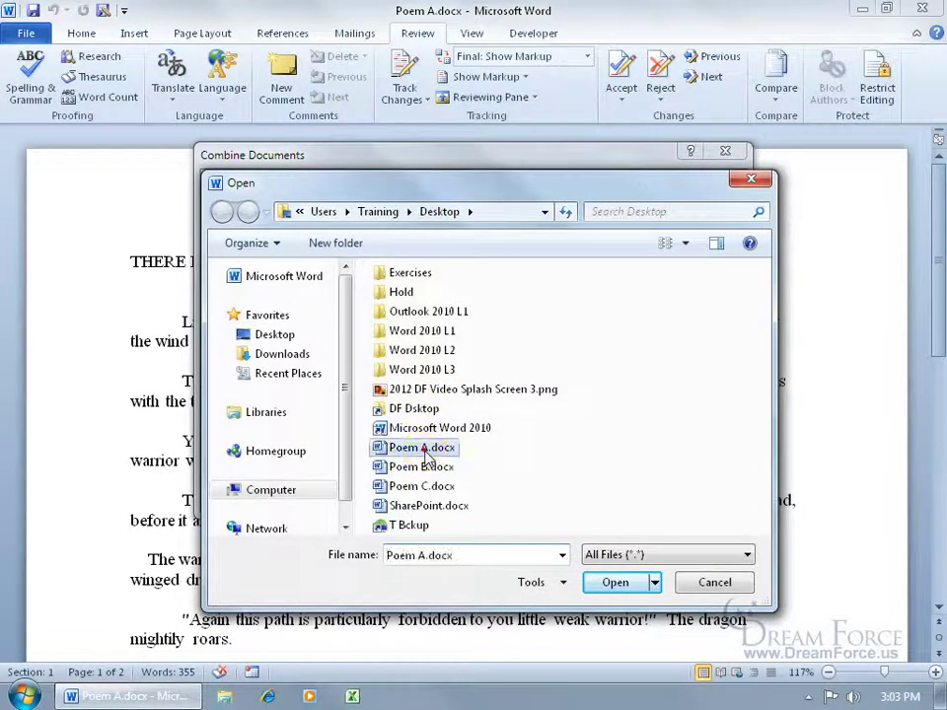
double_click(424, 449)
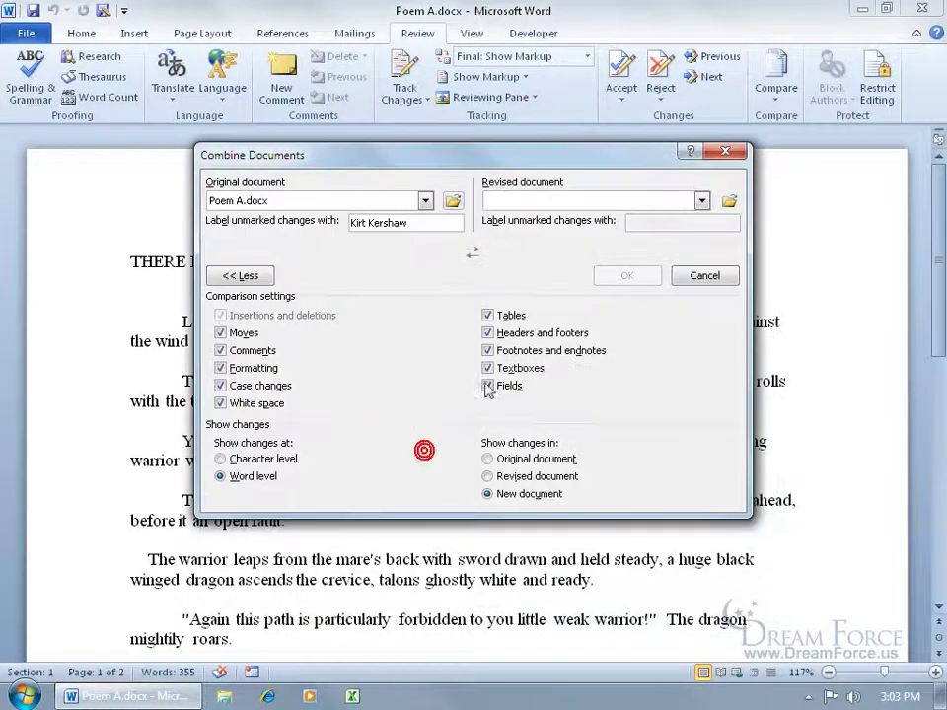
- Choose Poem B.docx as the revised document and combine the two, showing word-level changes in a new document
click(729, 202)
double_click(450, 469)
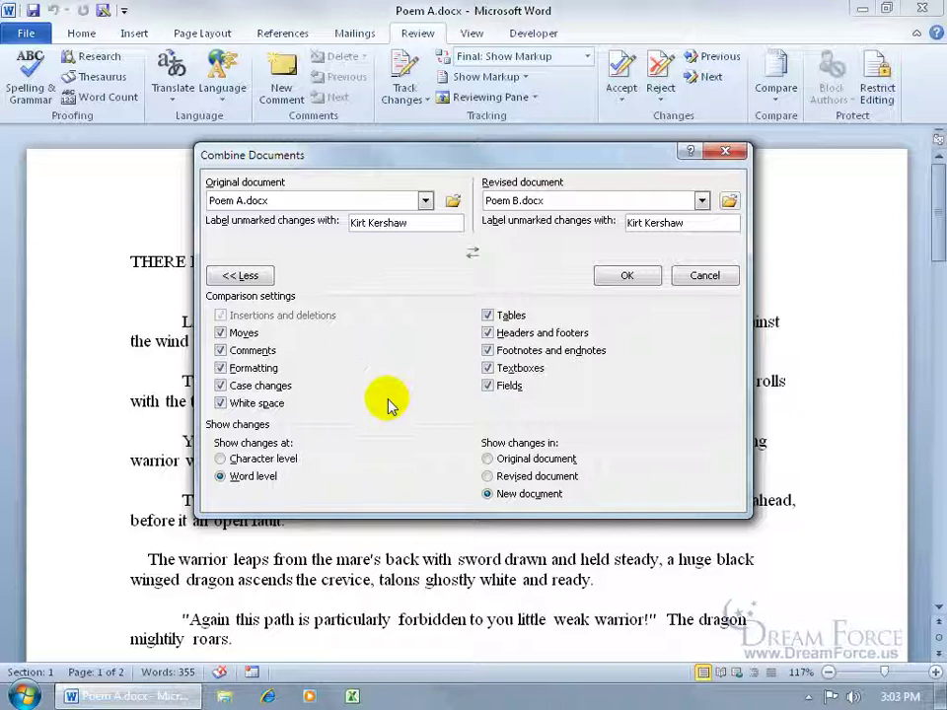
click(627, 275)
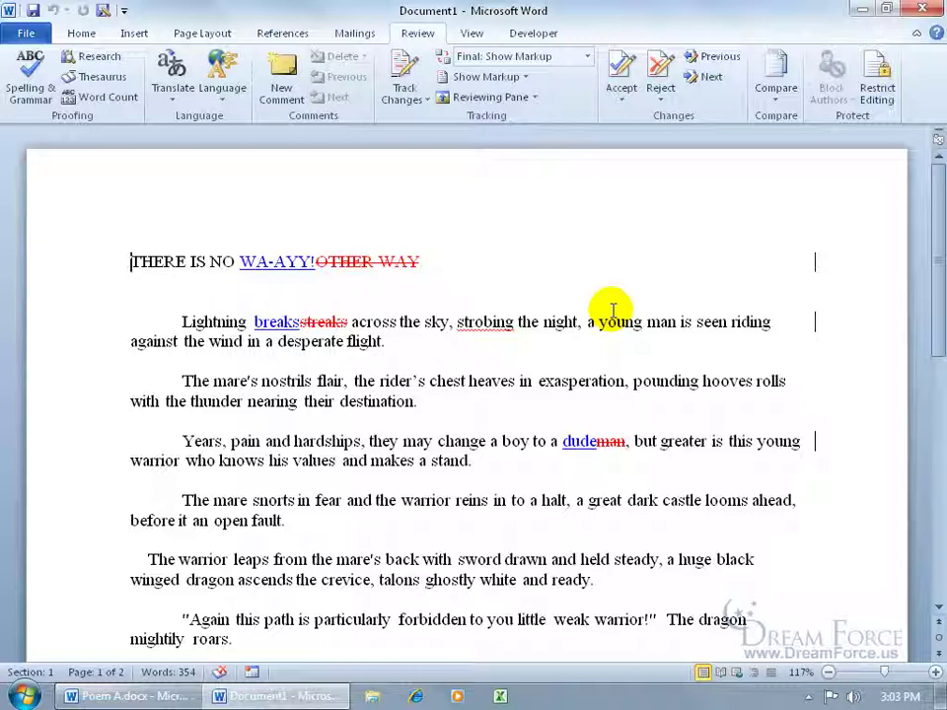
- Show both the original and revised source documents beside the combined document
click(776, 89)
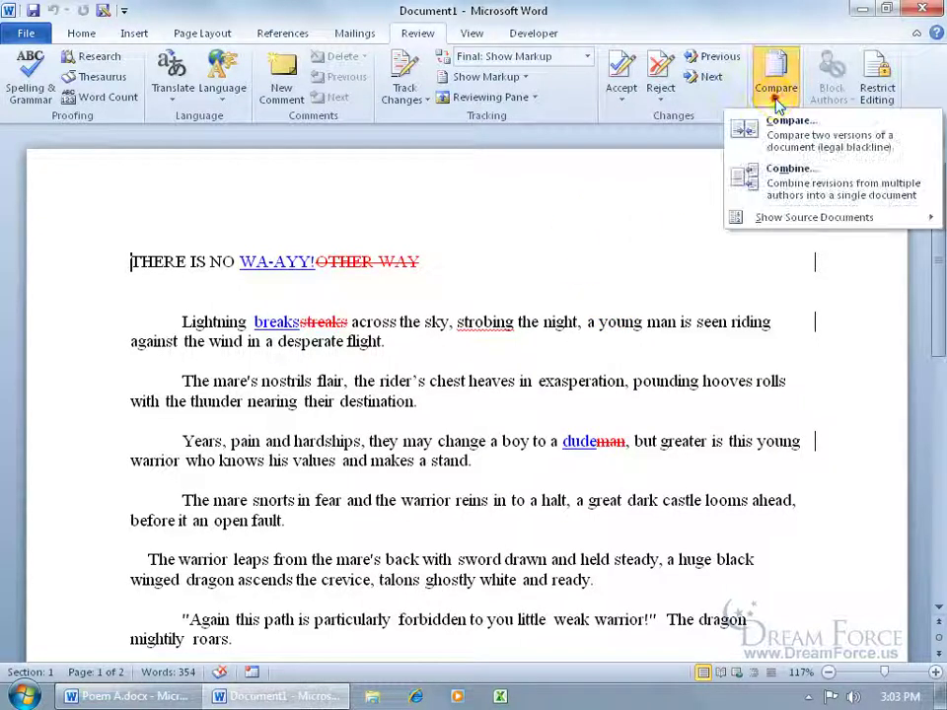
mouse_move(784, 215)
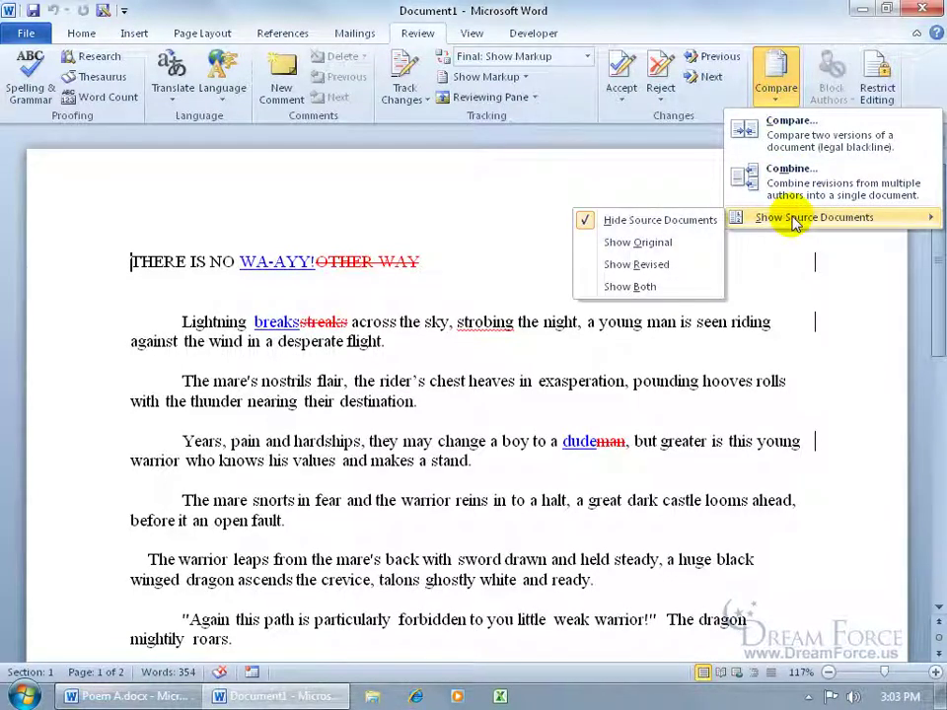
click(647, 287)
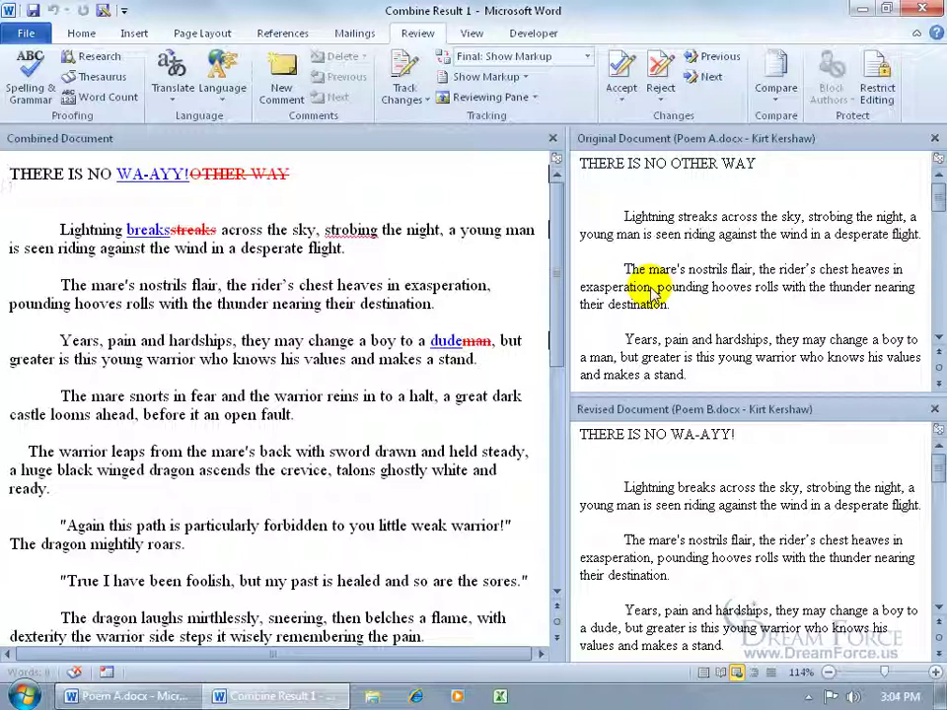
- Show the reviewing pane vertically beside the combined document
click(491, 98)
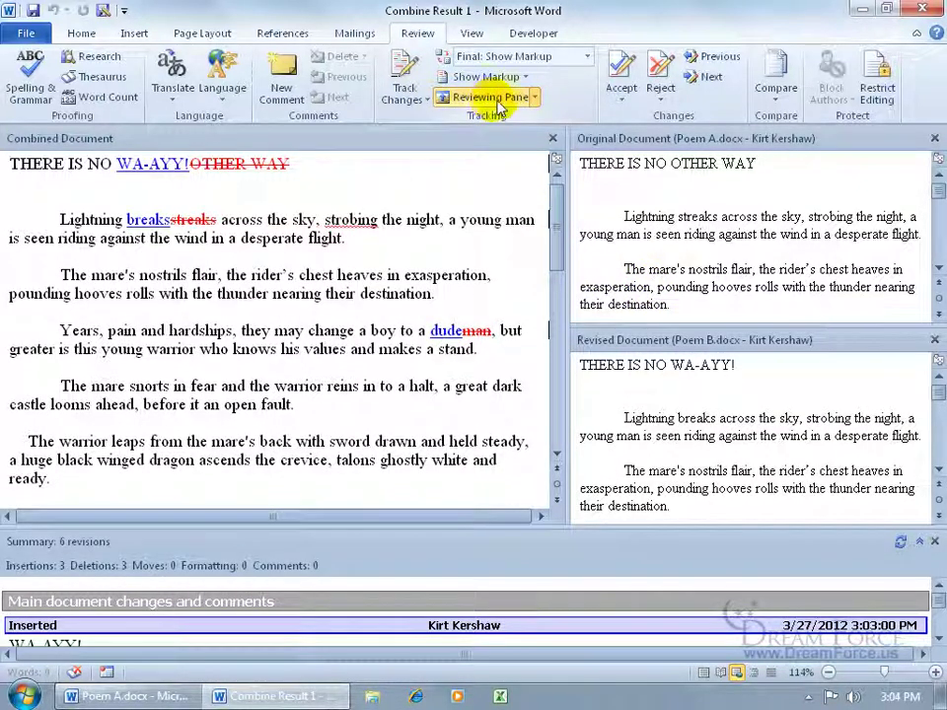
click(533, 97)
click(531, 119)
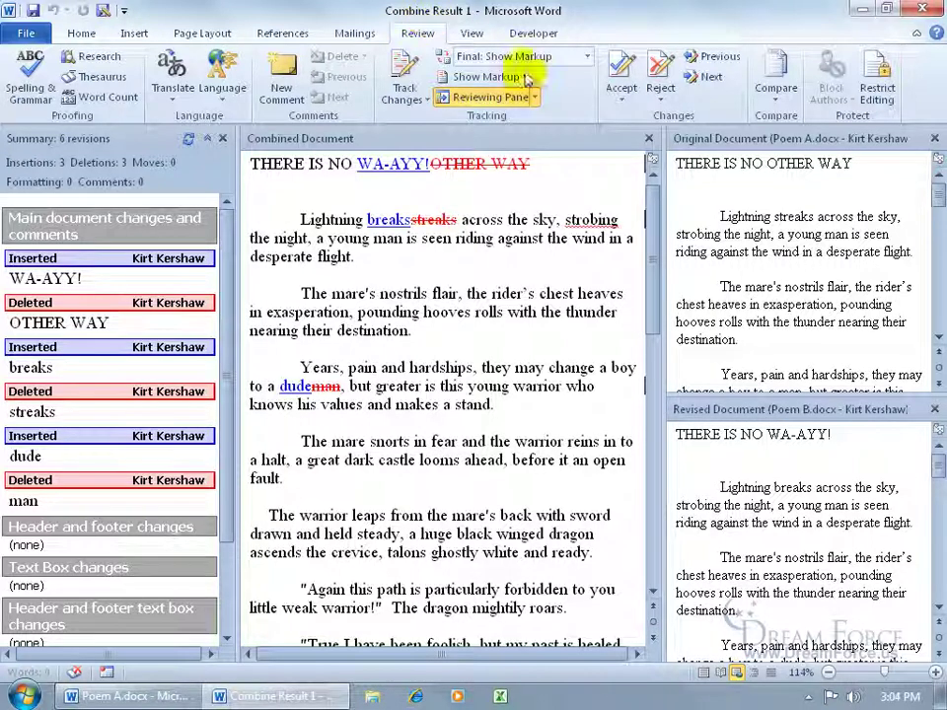
- Begin another document combine with Combine Result 1 as the original document
click(776, 88)
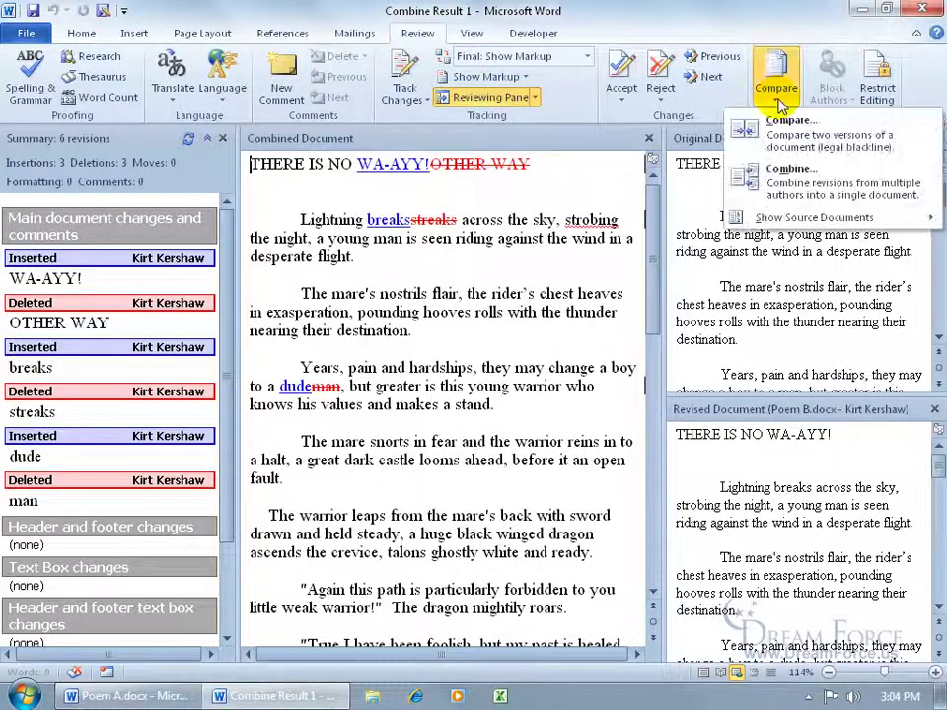
click(787, 175)
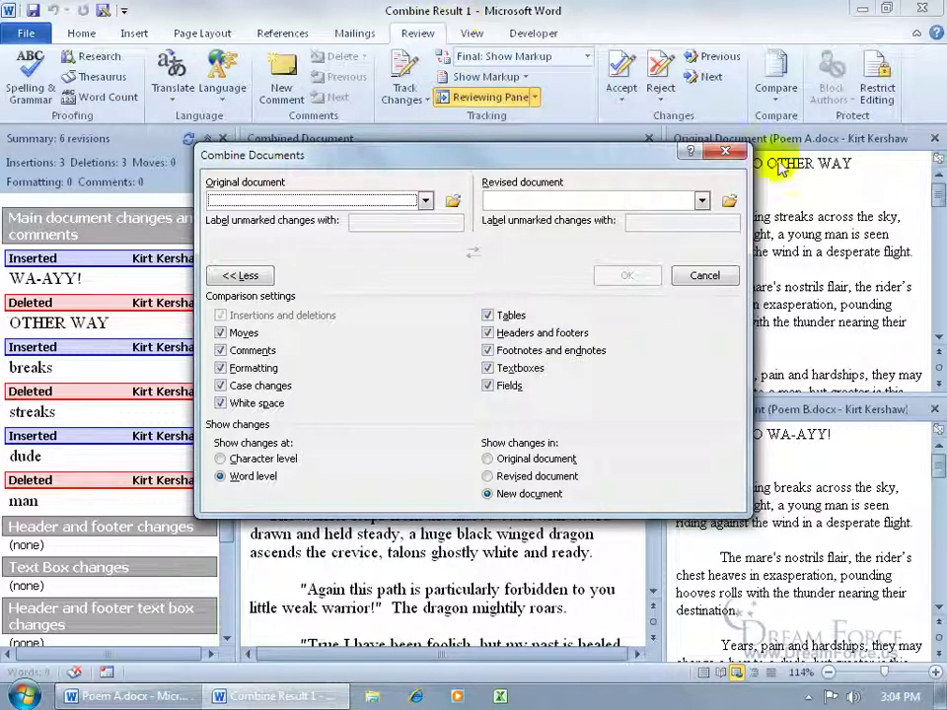
click(425, 200)
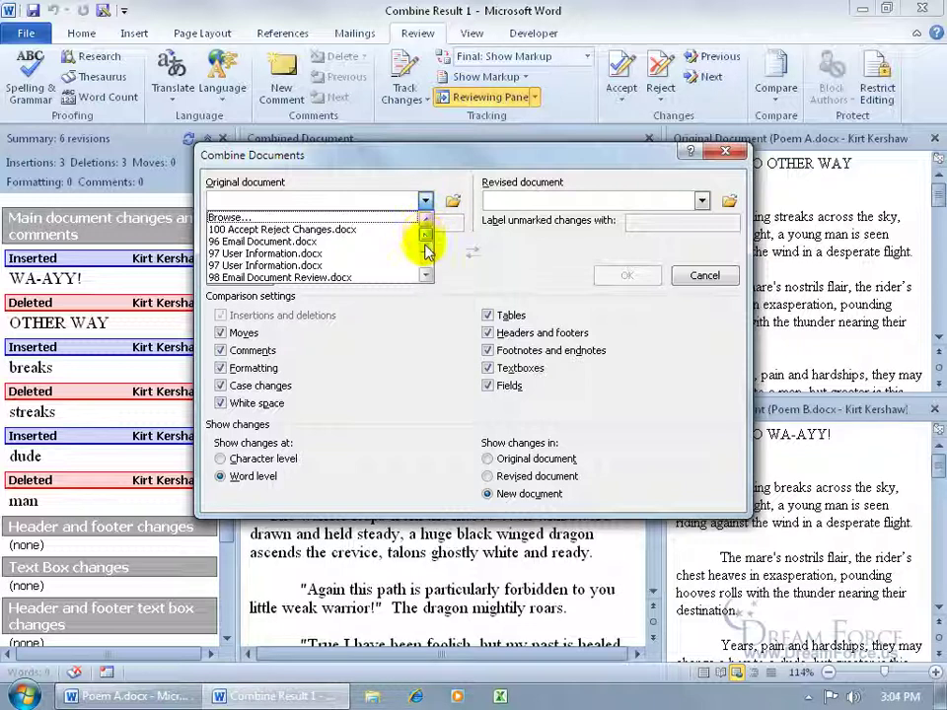
click(424, 276)
click(424, 276)
click(424, 276)
click(424, 276)
click(422, 272)
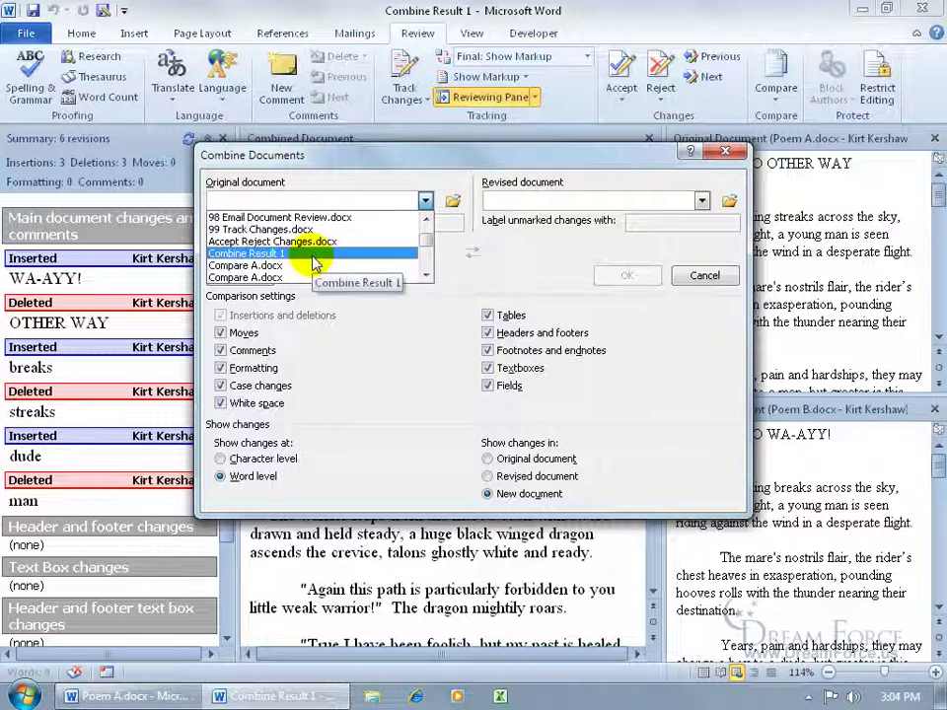
click(313, 254)
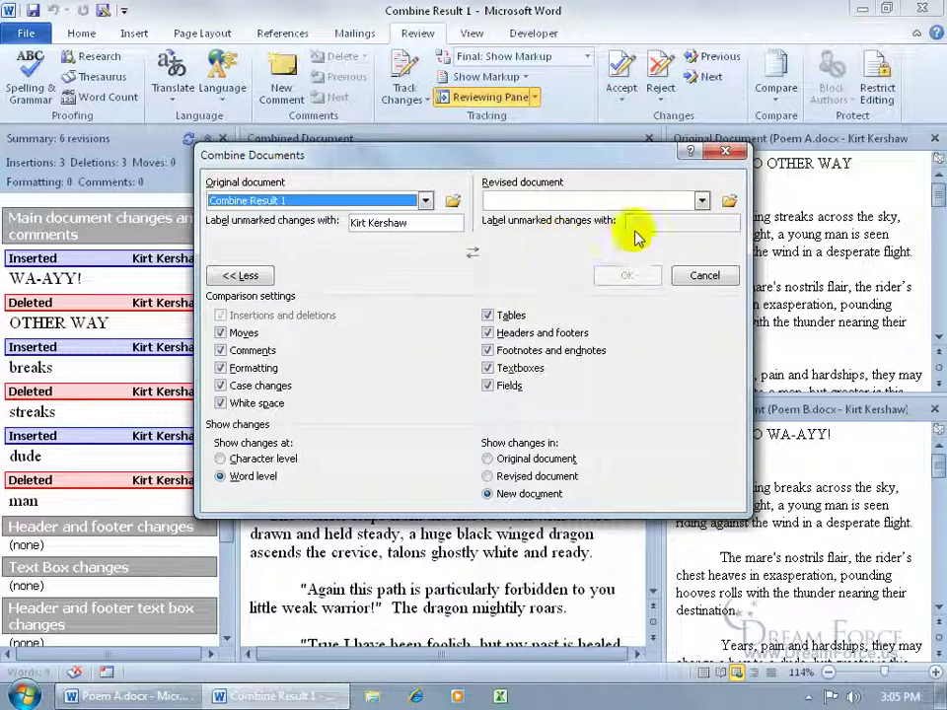
- Choose Poem C.docx from the desktop as the revised document and combine it with the original in a new document
click(701, 201)
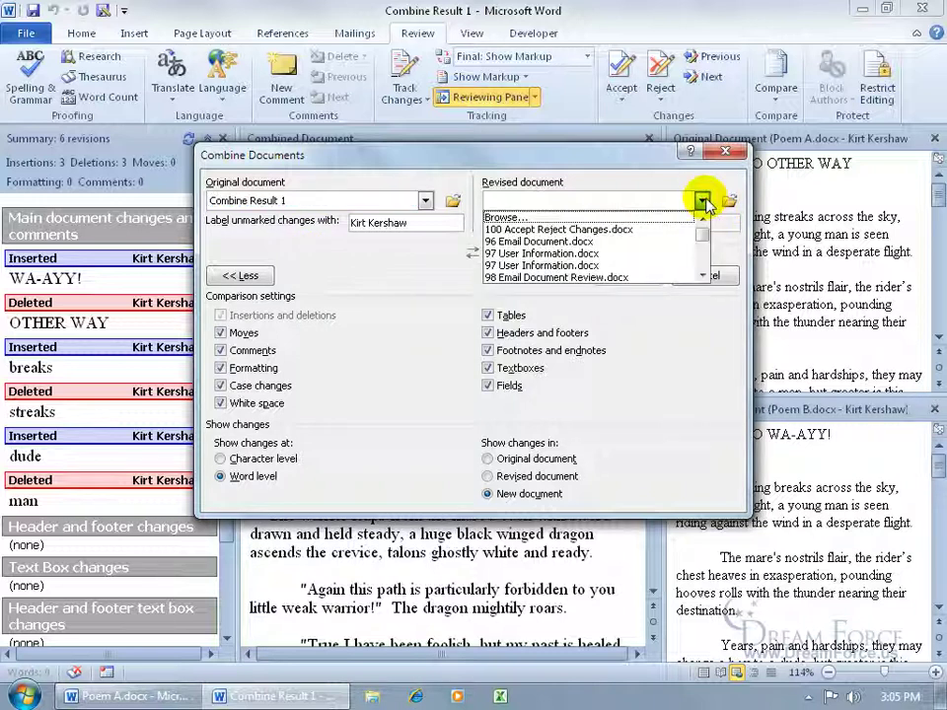
click(652, 216)
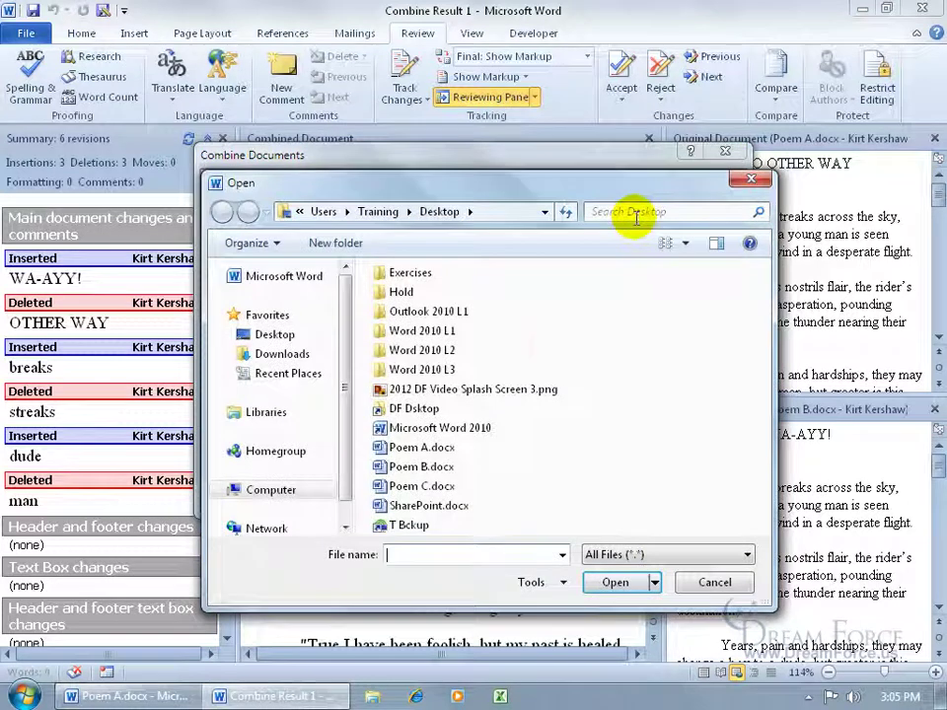
double_click(422, 487)
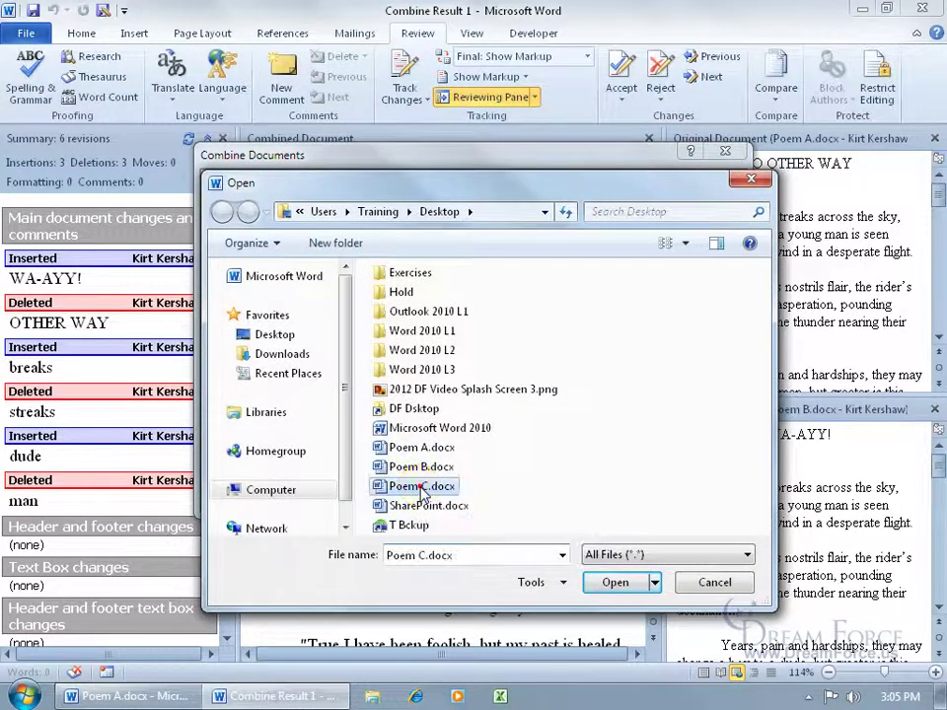
click(628, 275)
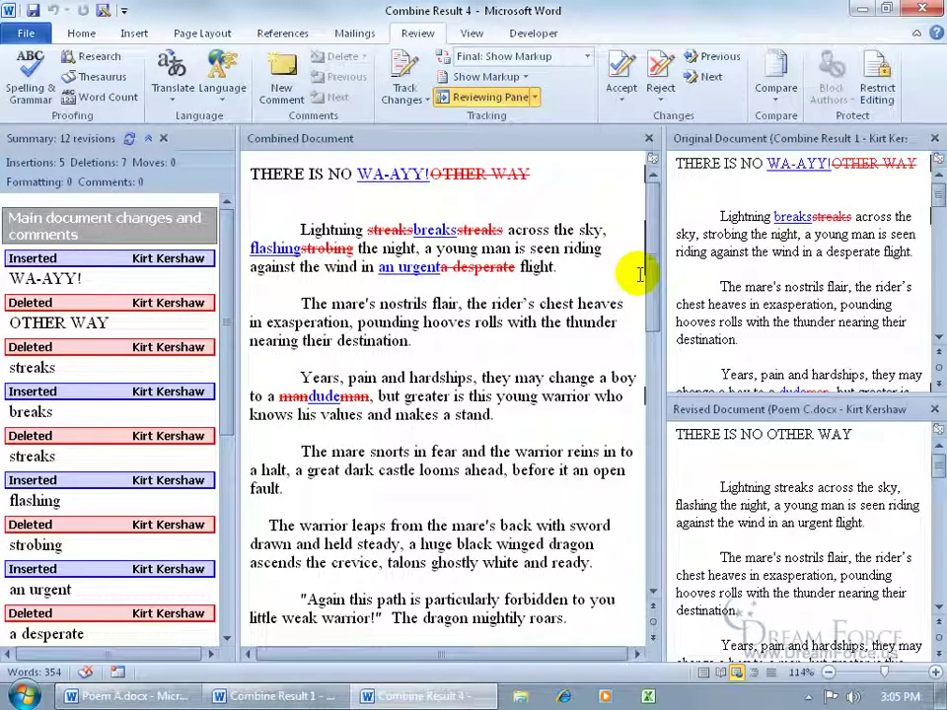
- Check Combine Result 1, return to Combine Result 4, and close its reviewing pane and both source document views
click(288, 699)
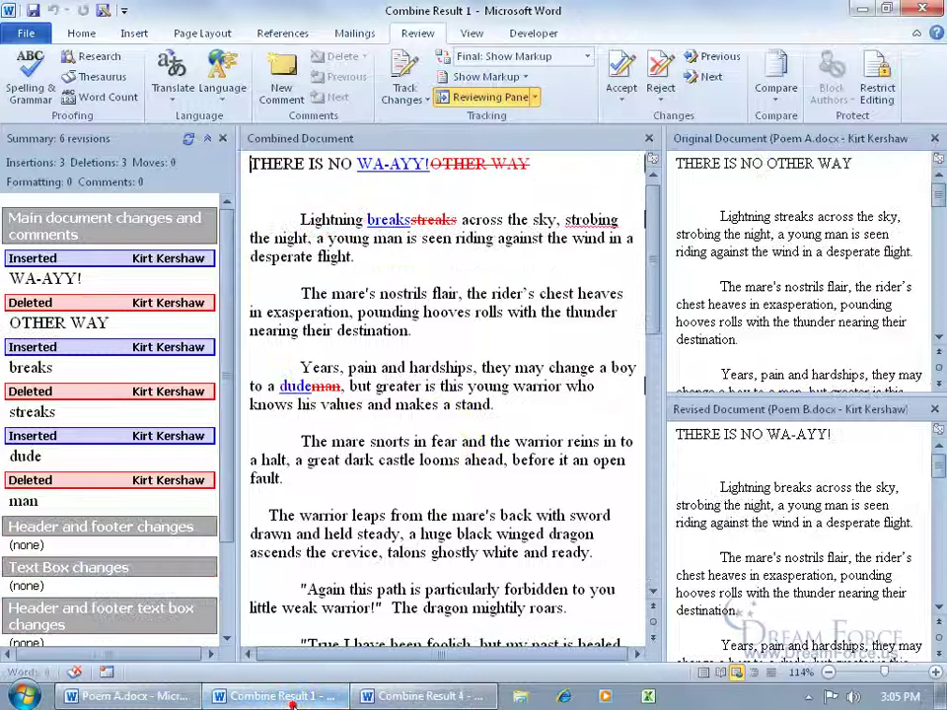
click(412, 696)
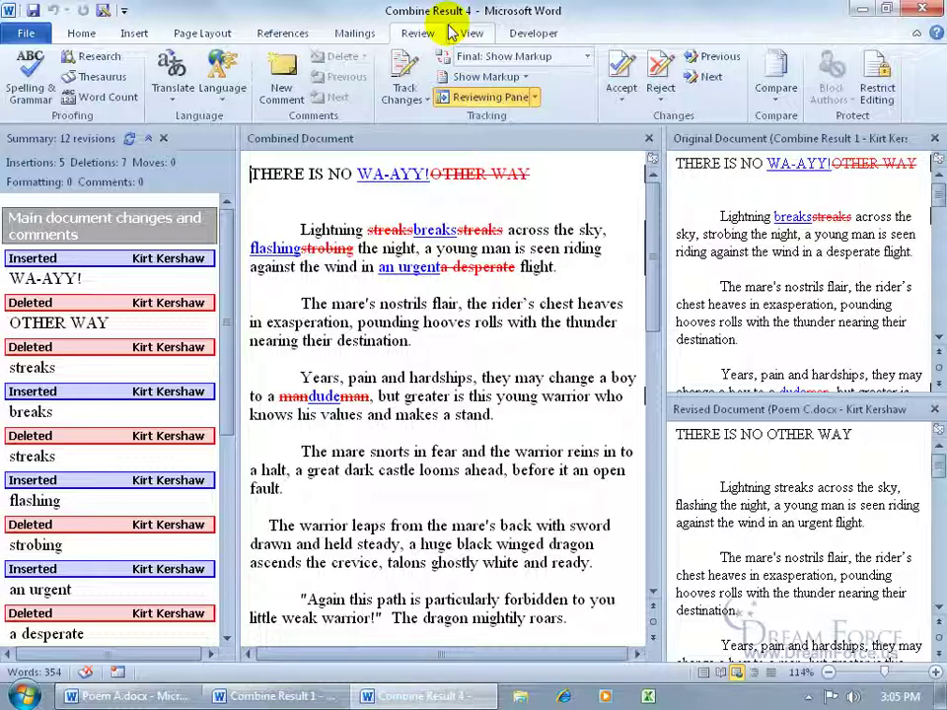
click(87, 277)
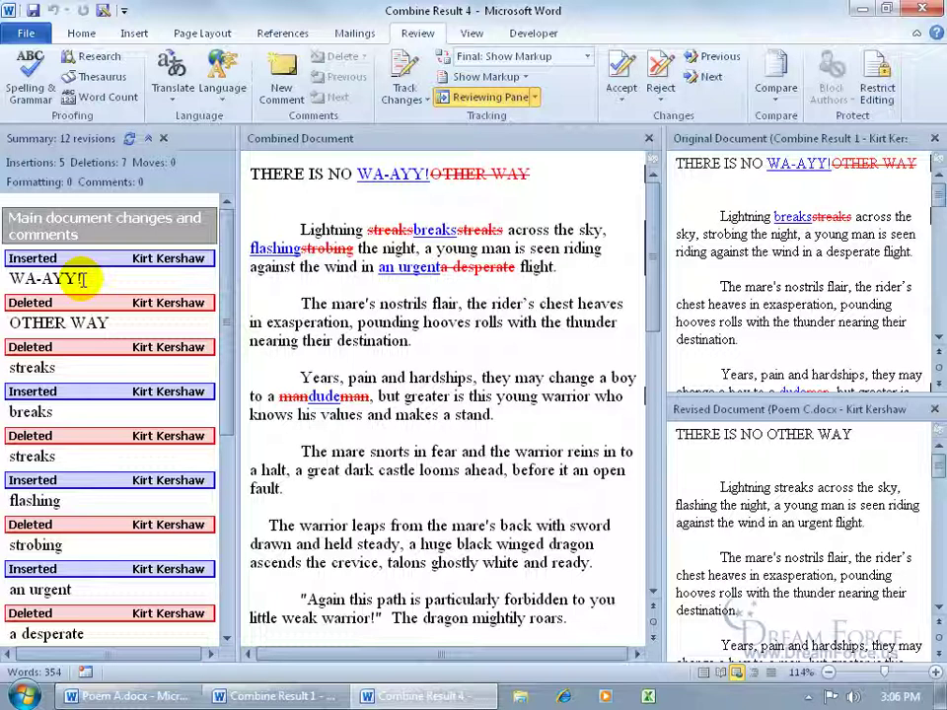
click(163, 138)
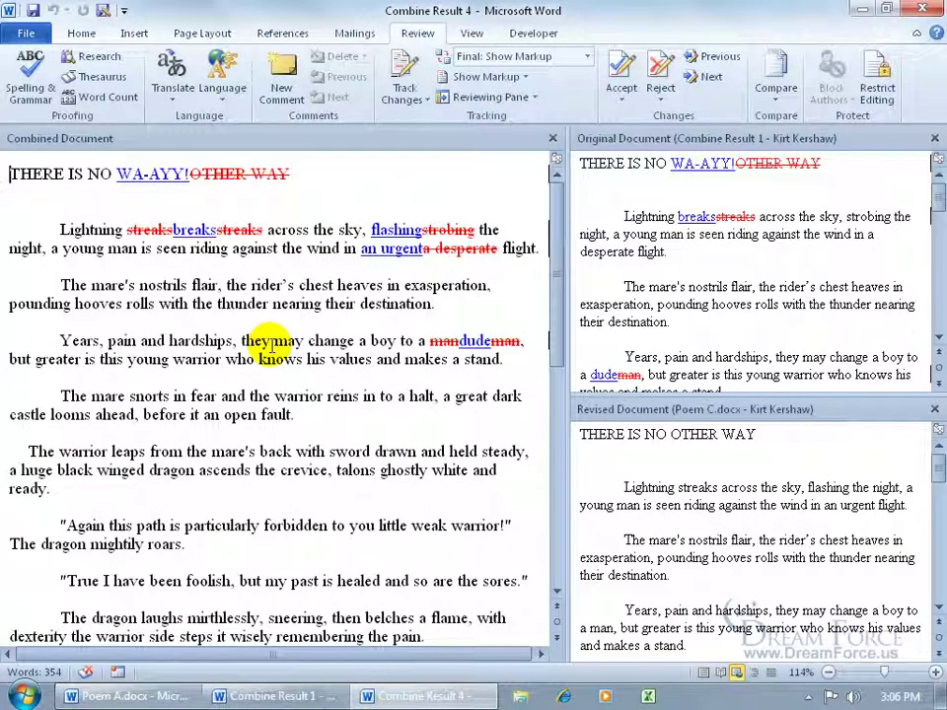
click(933, 138)
click(934, 139)
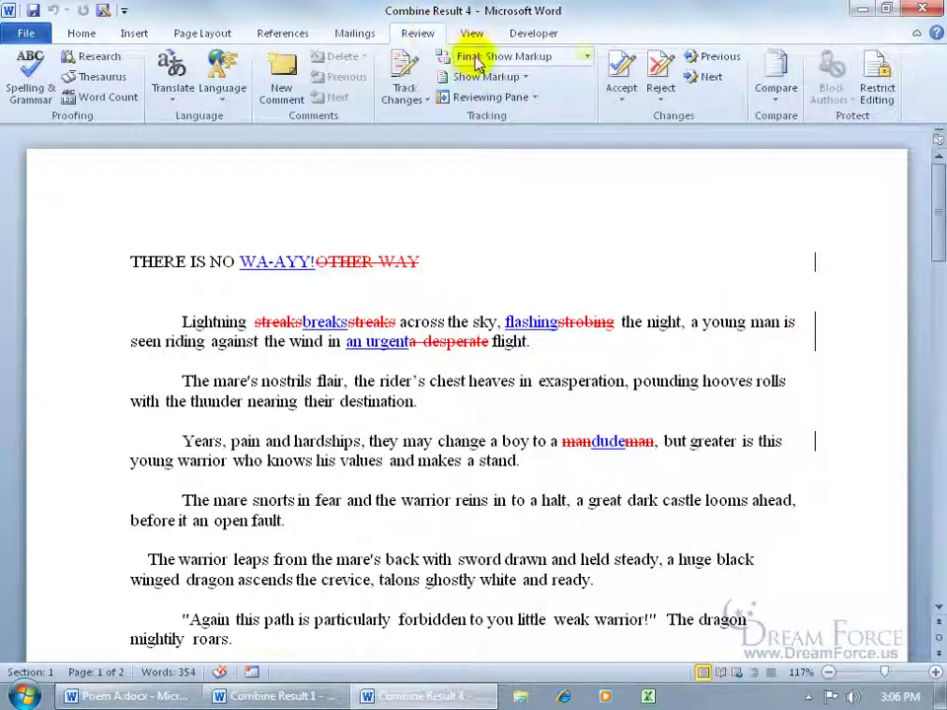
- Reject the inserted "WA-AYY!" and the deletion of "OTHER WAY" in the poem's title
click(706, 76)
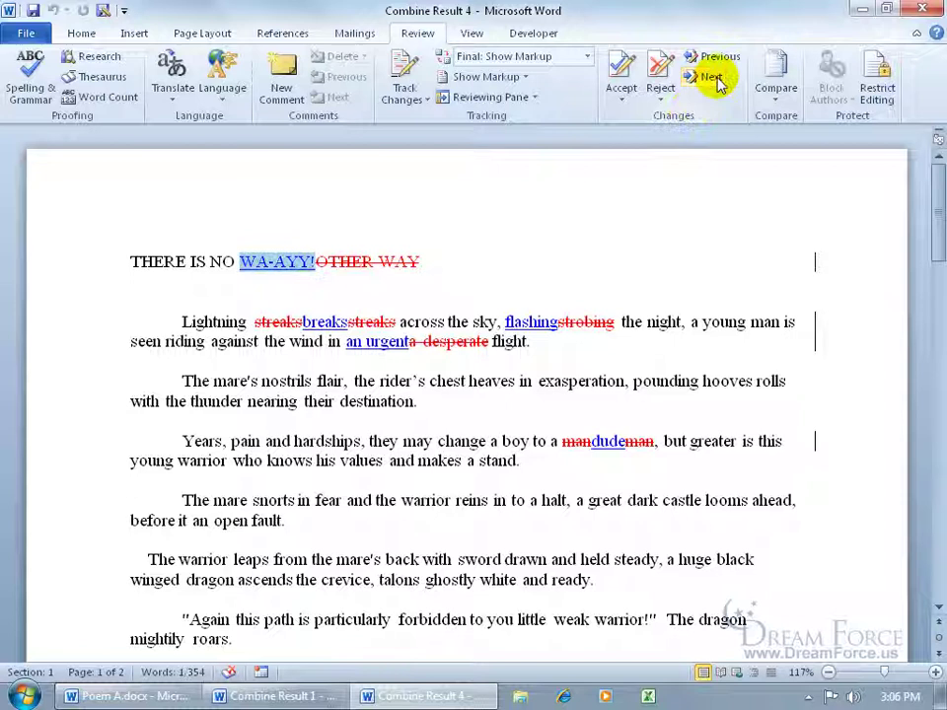
click(662, 77)
click(666, 79)
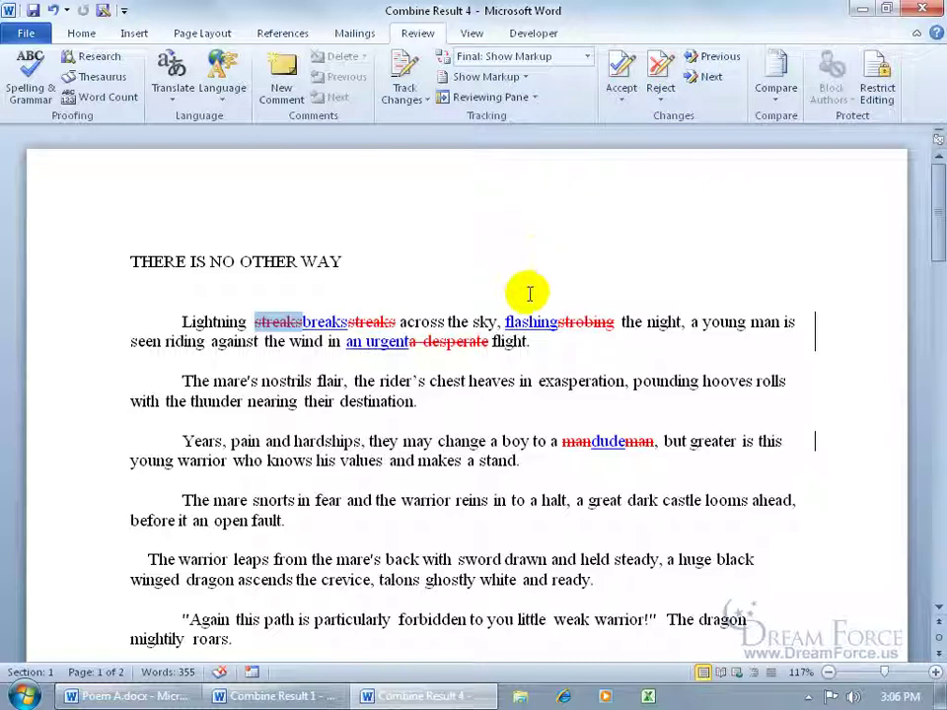
- Save the combined document to the Desktop as Poem Revised.docx
click(32, 10)
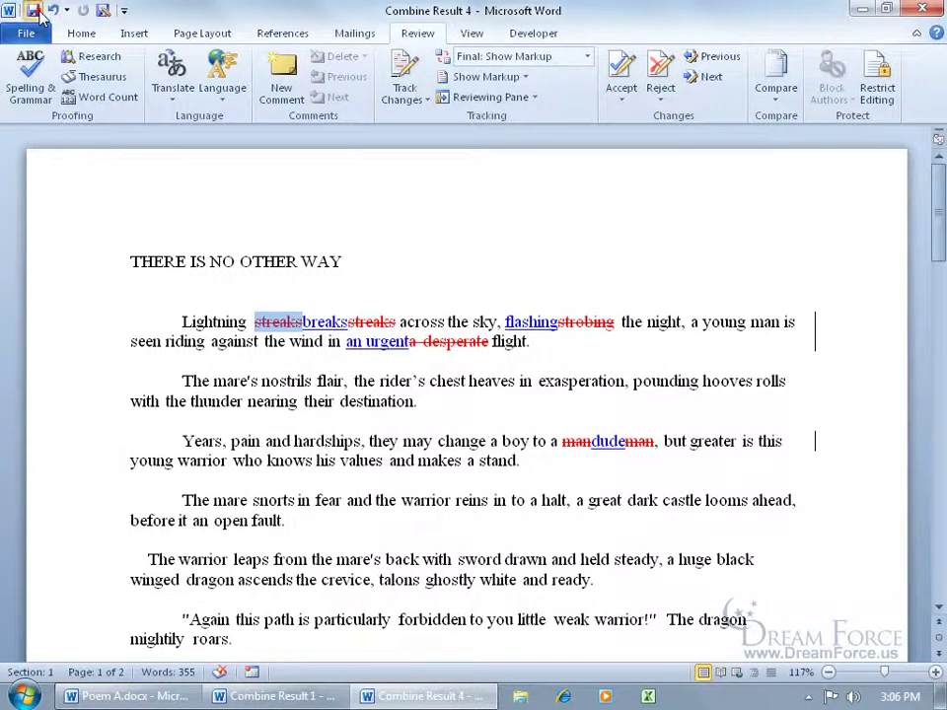
click(77, 164)
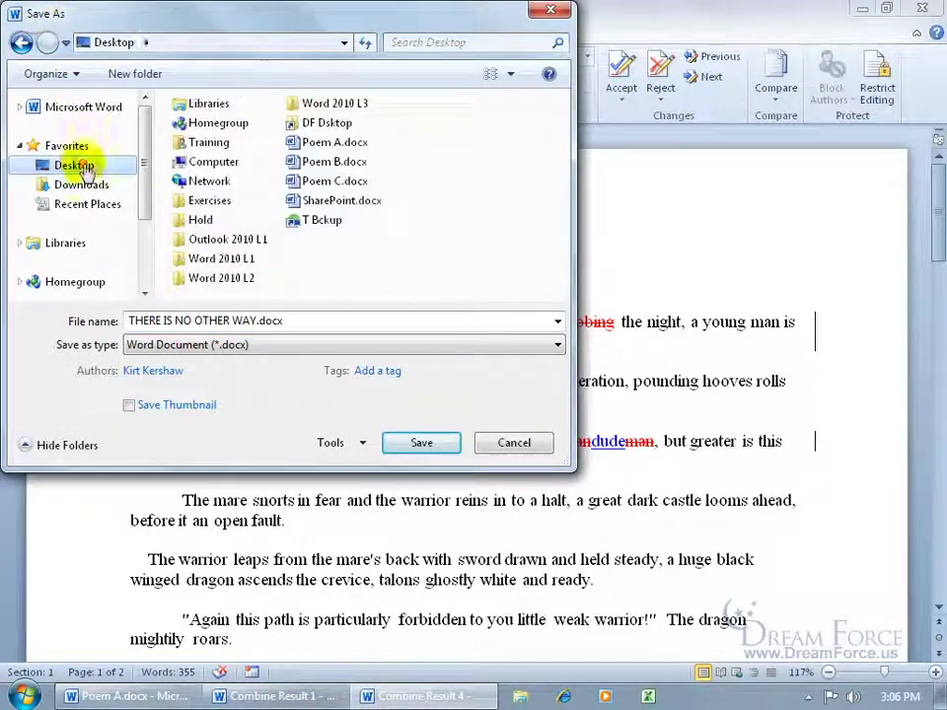
triple_click(233, 329)
drag(256, 322, 129, 321)
text(Poem Revised)
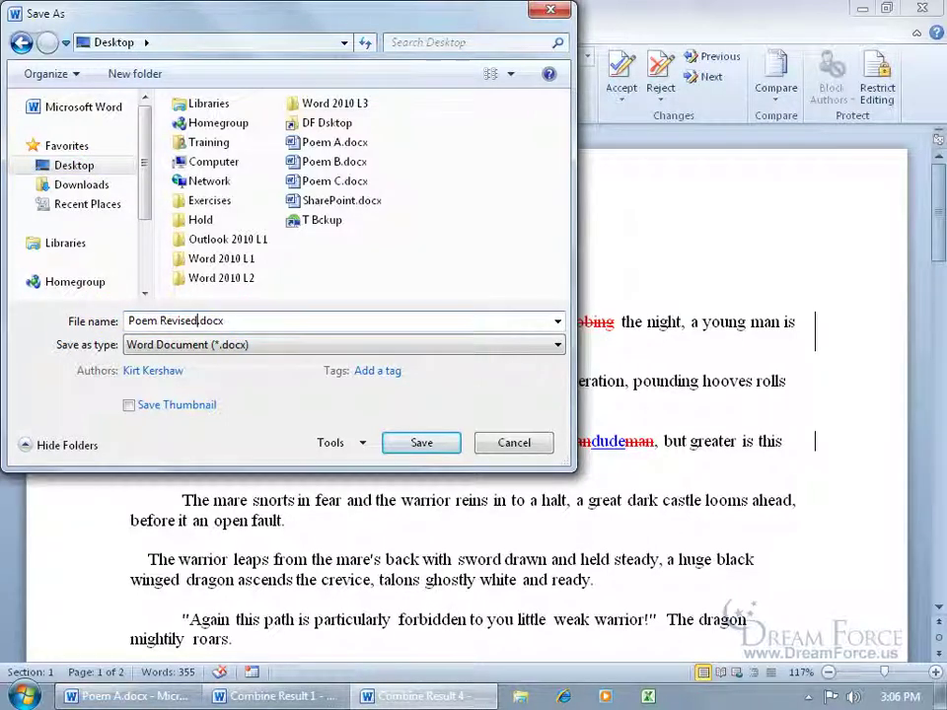
click(421, 441)
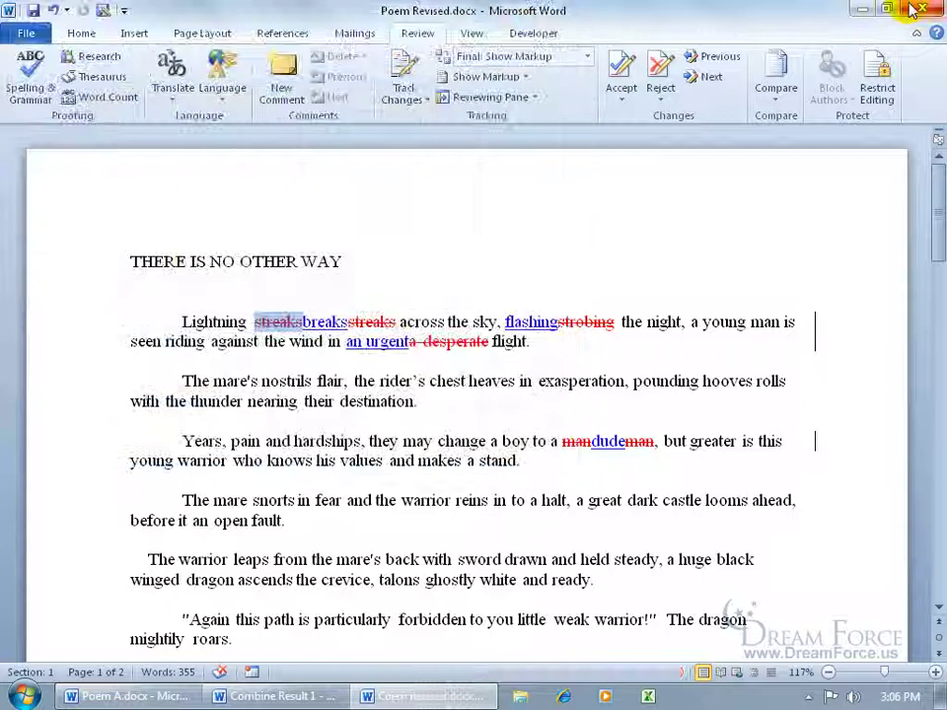
- Close Poem Revised.docx, Combine Result 1 without saving it, and Poem A.docx to return to the desktop
click(921, 8)
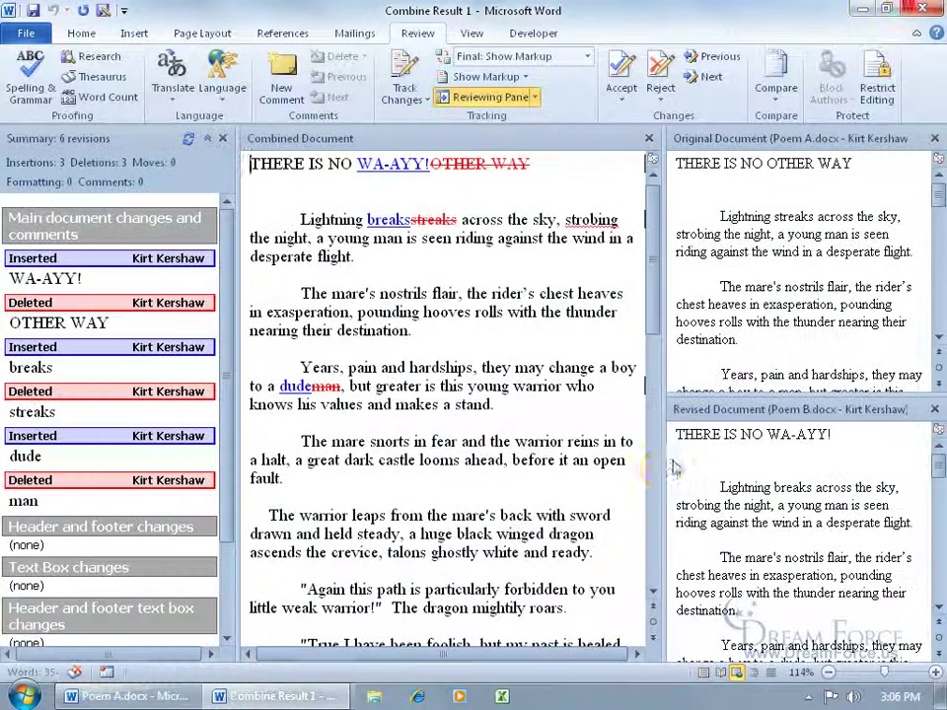
click(921, 8)
click(469, 373)
click(921, 10)
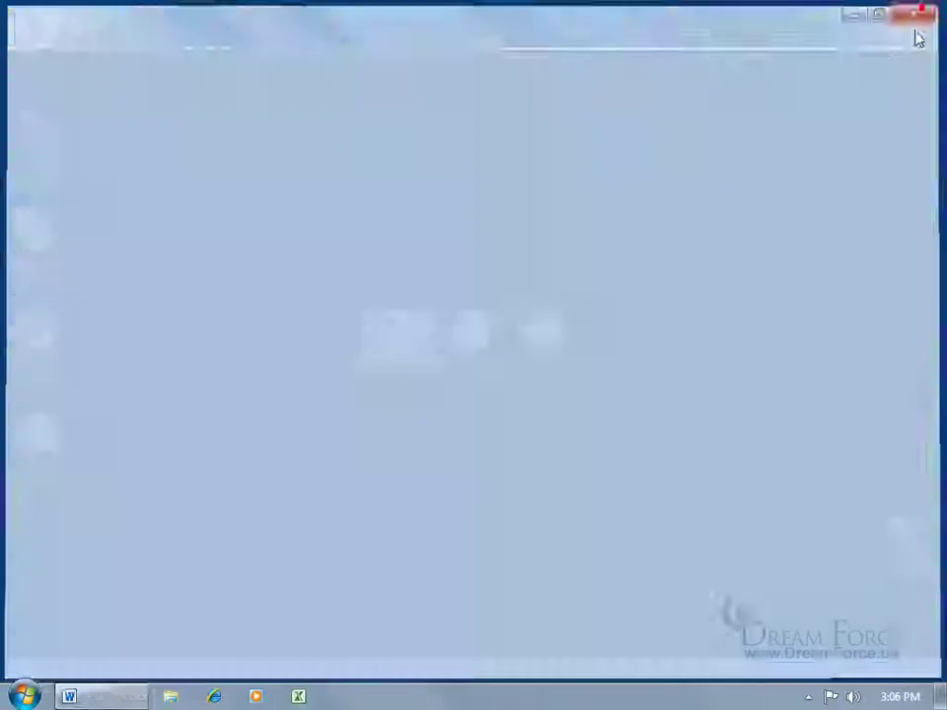
click(486, 464)
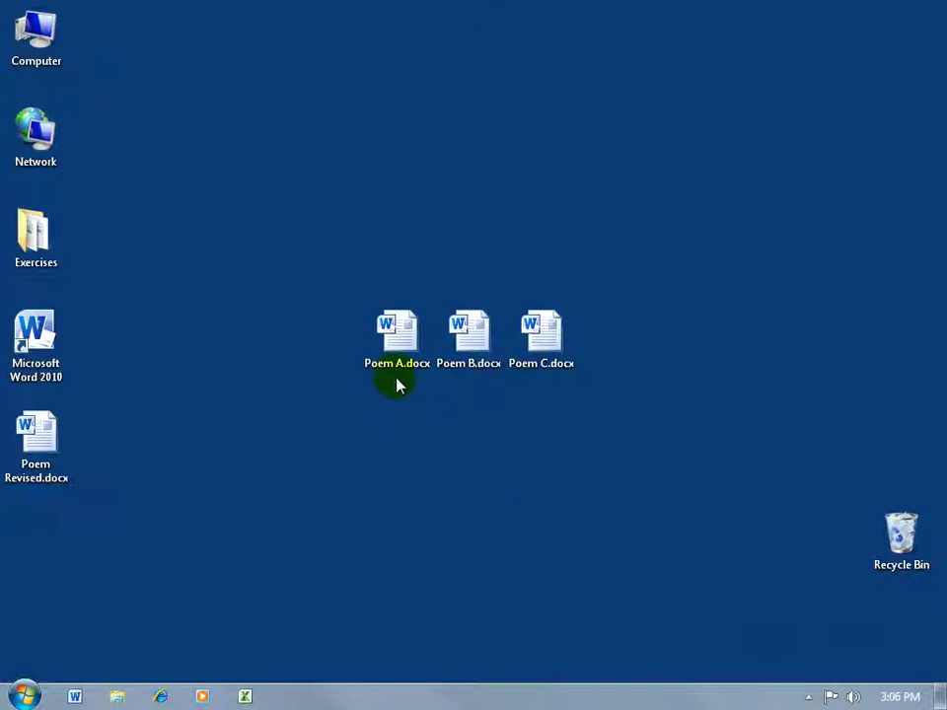